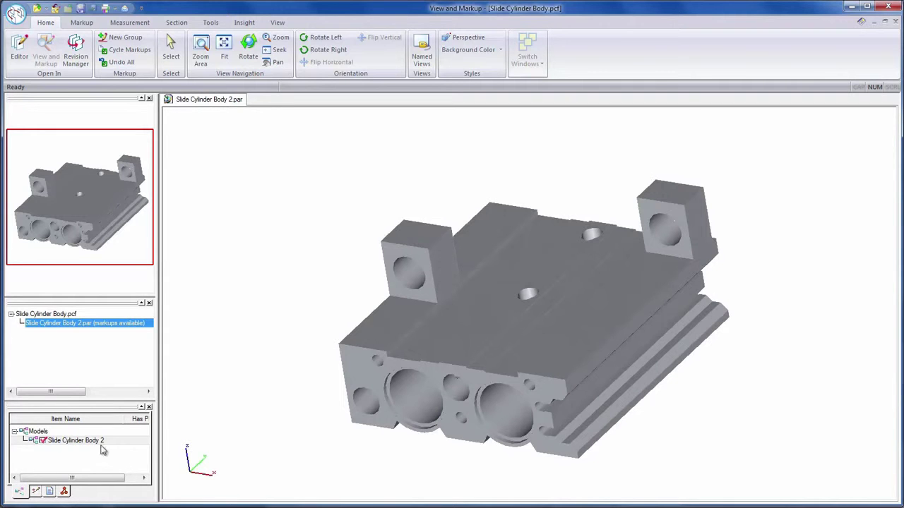
# Review the requested changes in the markup groups Increase Cylinder Clearance and Add Clearance for Counterbores
pyautogui.click(35, 491)
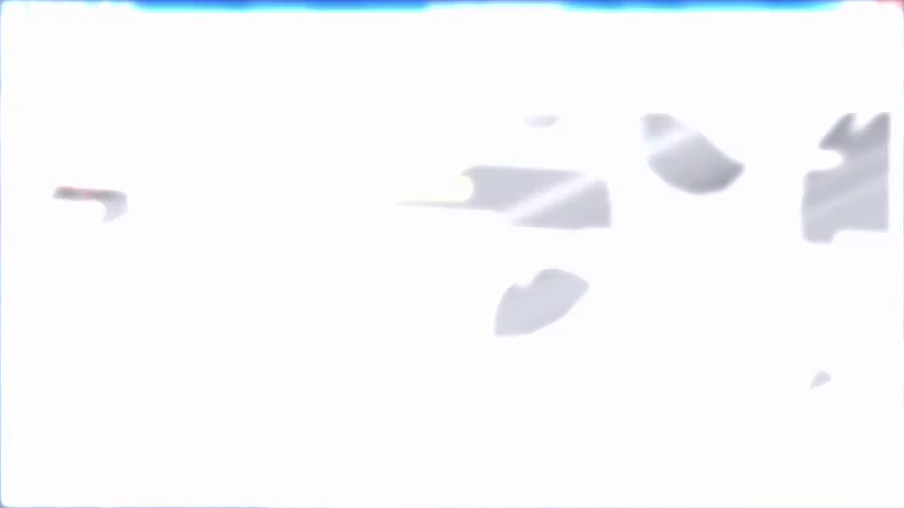
pyautogui.click(67, 438)
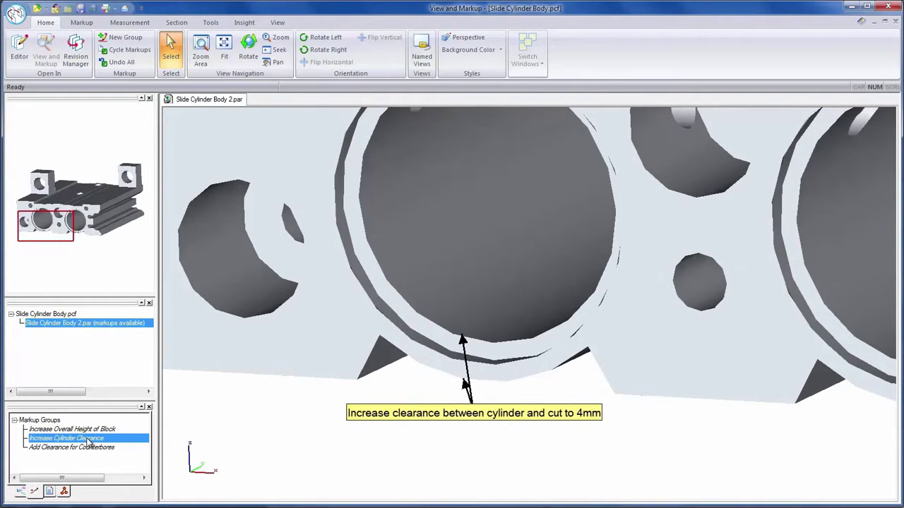
pyautogui.click(89, 447)
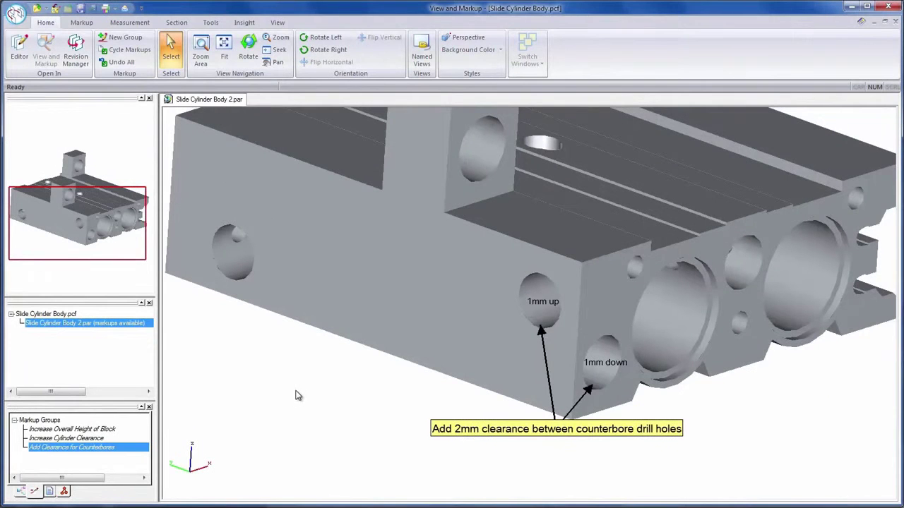
# In the ordered model in Solid Edge, set the overall block height in Protrusion 1's profile to 31 mm and finish the edit
pyautogui.moveTo(635, 358)
pyautogui.mouseDown(button='middle')
pyautogui.moveTo(586, 349)
pyautogui.moveTo(627, 342)
pyautogui.moveTo(632, 324)
pyautogui.moveTo(623, 348)
pyautogui.mouseUp(button='middle')
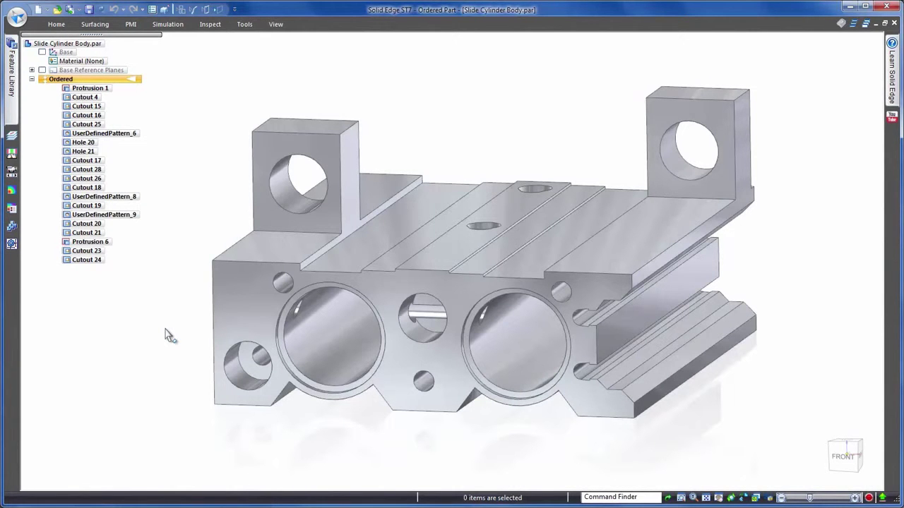
pyautogui.scroll(3, 177, 336)
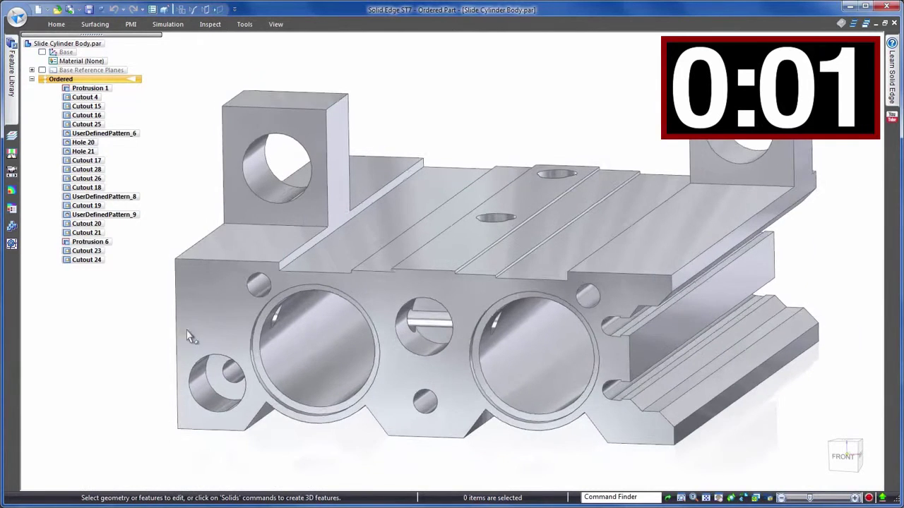
pyautogui.click(217, 328)
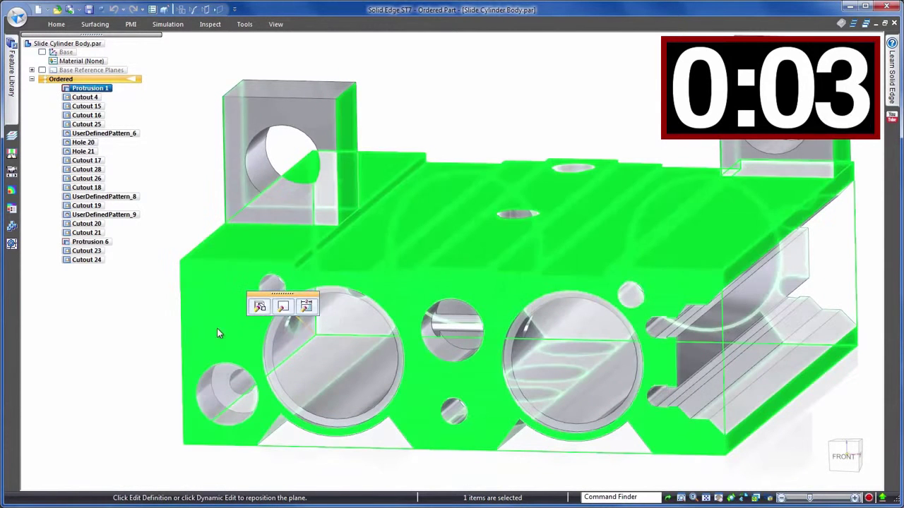
pyautogui.click(281, 308)
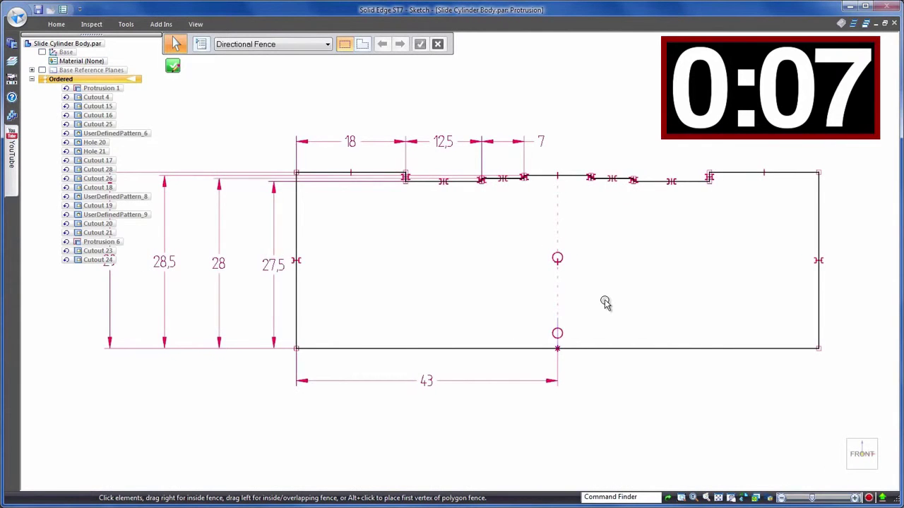
pyautogui.scroll(-1, 605, 304)
pyautogui.click(212, 267)
pyautogui.click(215, 267)
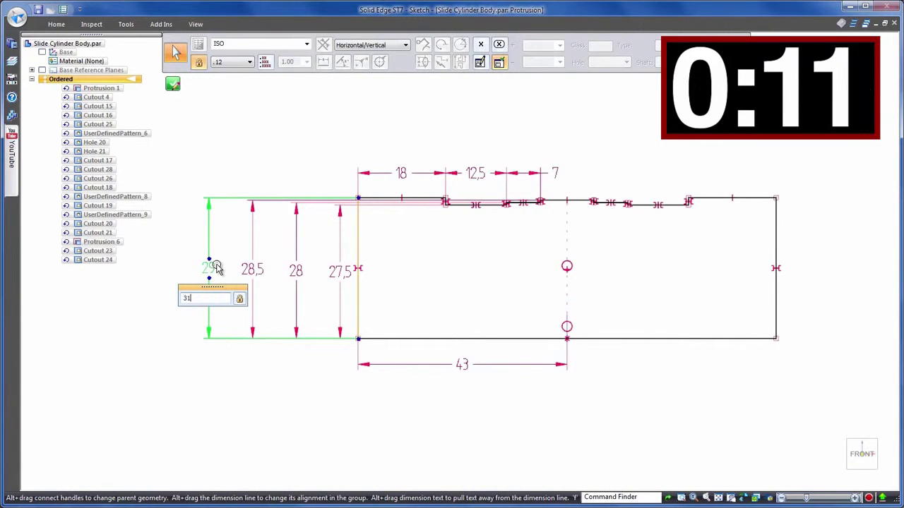
pyautogui.press('Return')
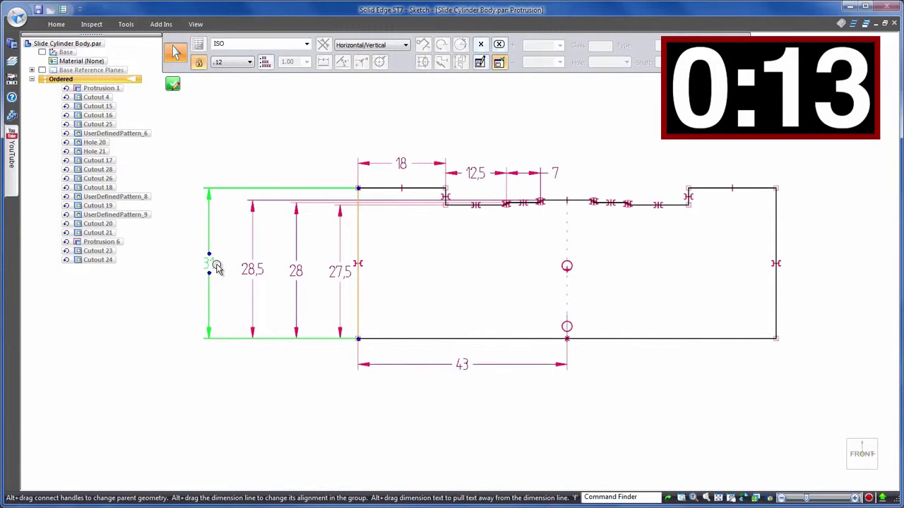
pyautogui.press('Escape')
pyautogui.click(174, 69)
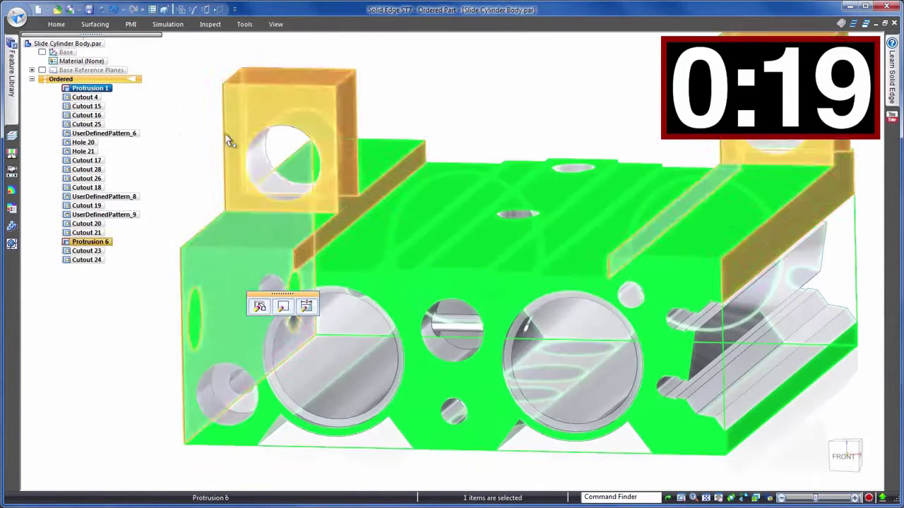
pyautogui.click(169, 146)
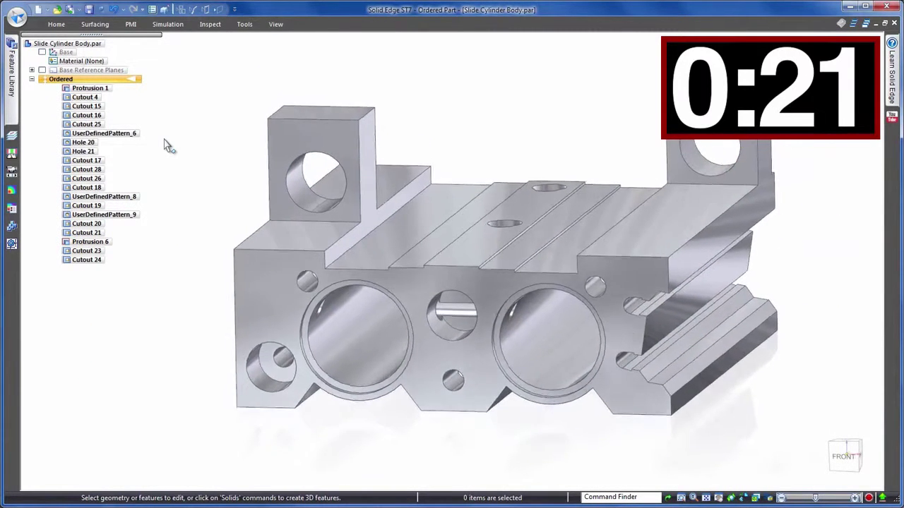
# Open the profile of Cutout 25 from the front view and delete the relationship holding its end point to the block edge
pyautogui.hotkey('ctrl', 'f')
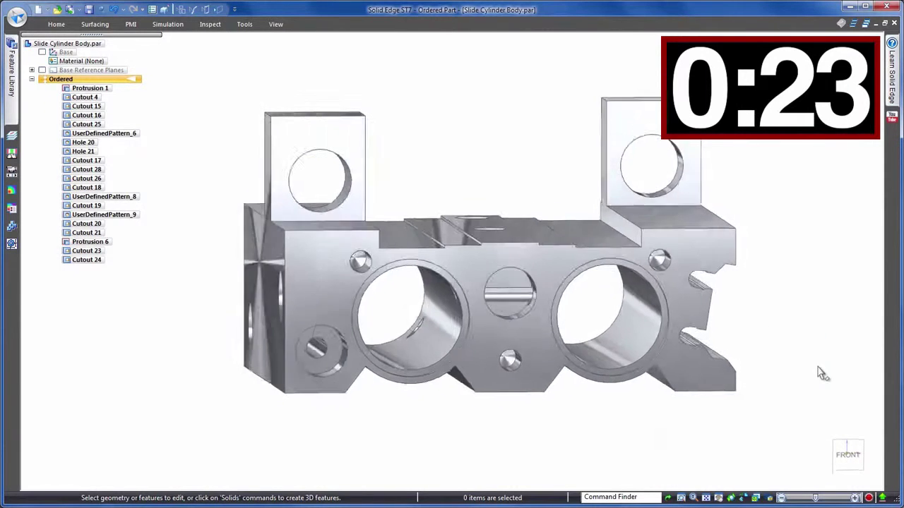
pyautogui.click(847, 455)
pyautogui.click(763, 346)
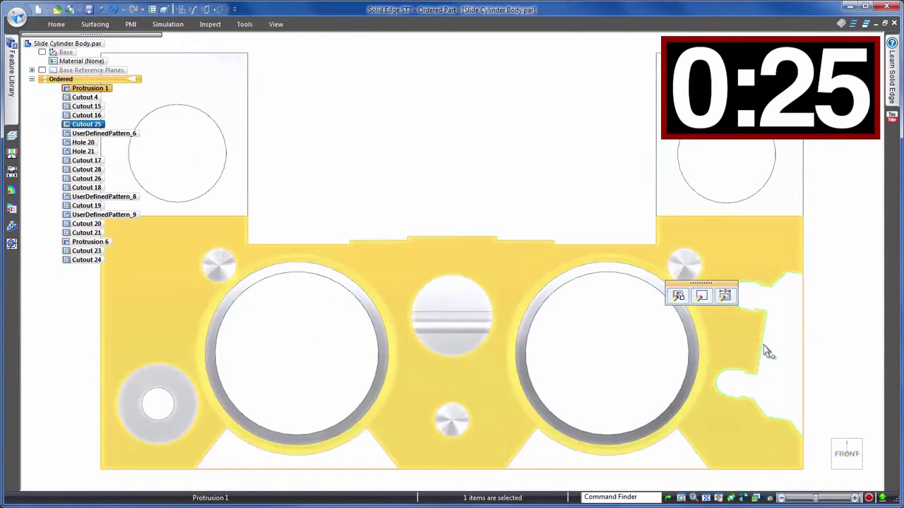
pyautogui.click(701, 295)
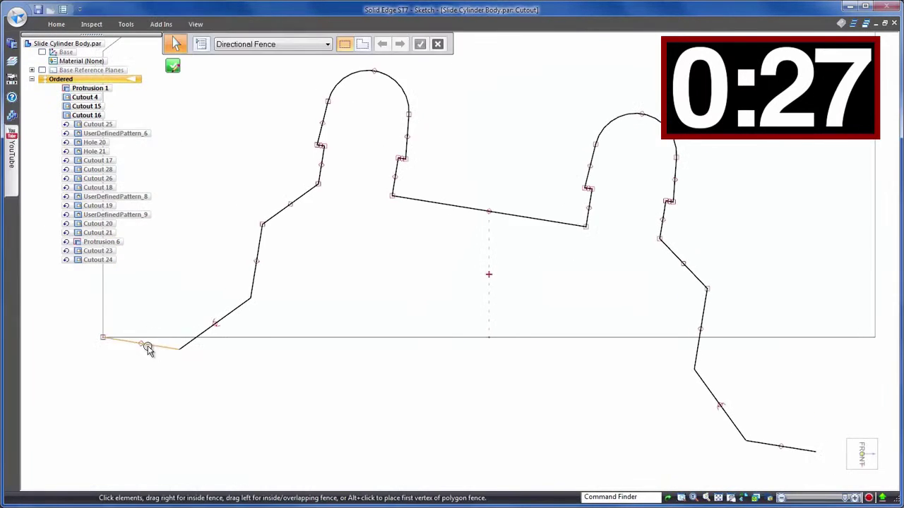
pyautogui.moveTo(80, 324); pyautogui.dragTo(119, 357)
pyautogui.press('Delete')
# Connect both ends of Cutout 25's open profile to the block's side edge and finish the profile
pyautogui.moveTo(220, 408)
pyautogui.mouseDown(button='right')
pyautogui.moveTo(228, 396)
pyautogui.moveTo(219, 380)
pyautogui.mouseUp(button='right')
pyautogui.click(815, 452)
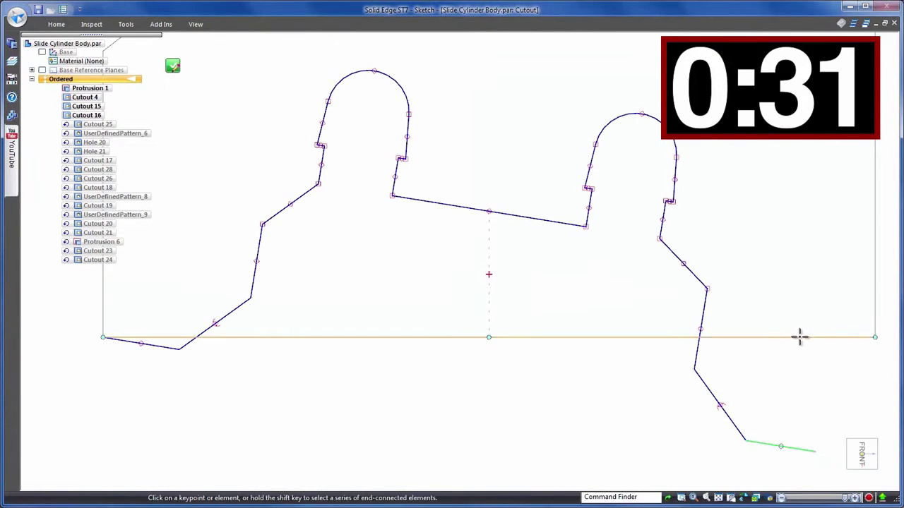
pyautogui.click(799, 338)
pyautogui.click(162, 451)
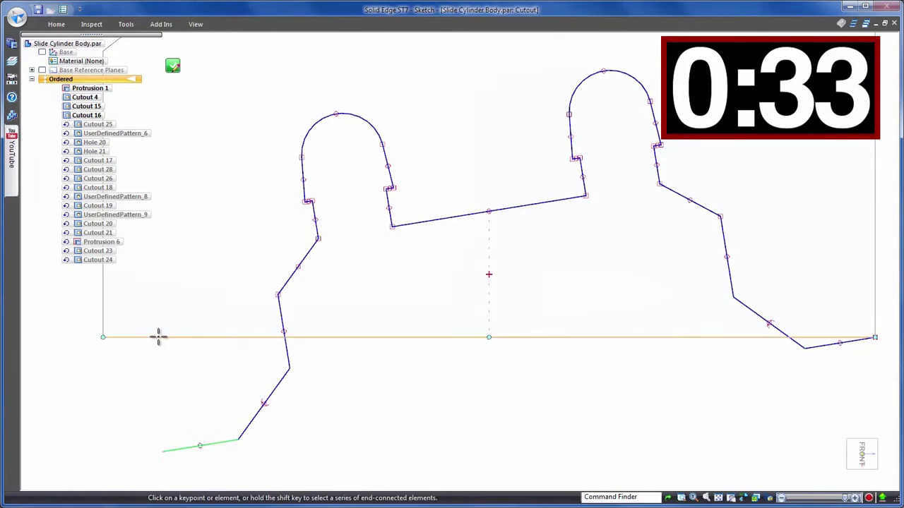
pyautogui.click(157, 337)
pyautogui.press('Escape')
pyautogui.click(172, 65)
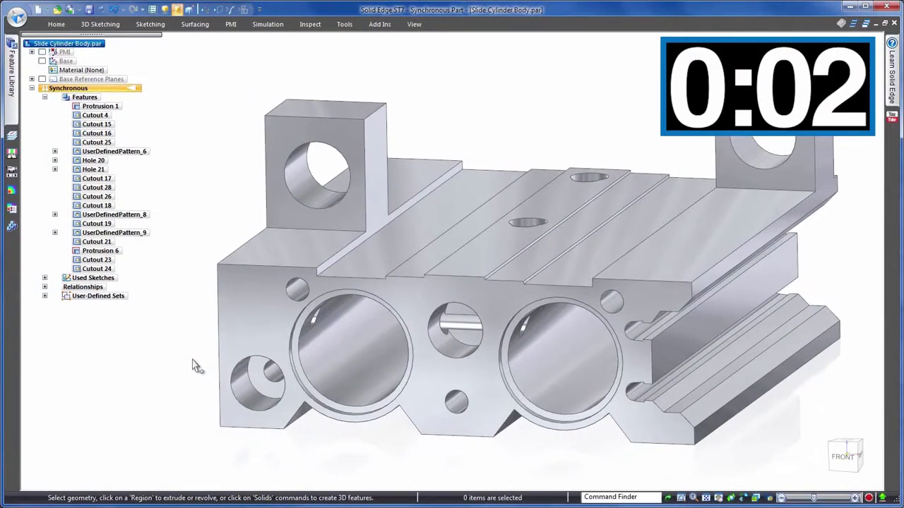
# In the synchronous model, dimension the block's vertical front edge and set it to 31 mm, adjusting the height symmetrically in both directions
pyautogui.moveTo(194, 364); pyautogui.dragTo(129, 362, button='right')
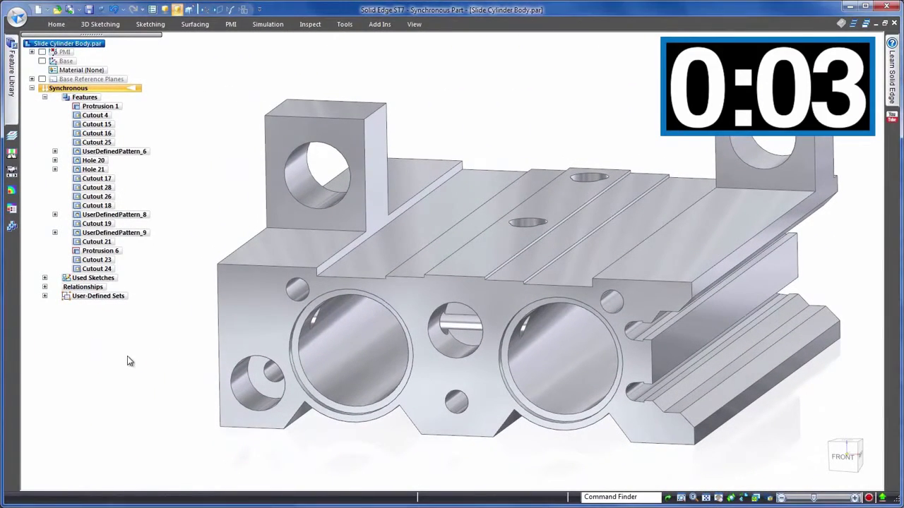
pyautogui.click(219, 336)
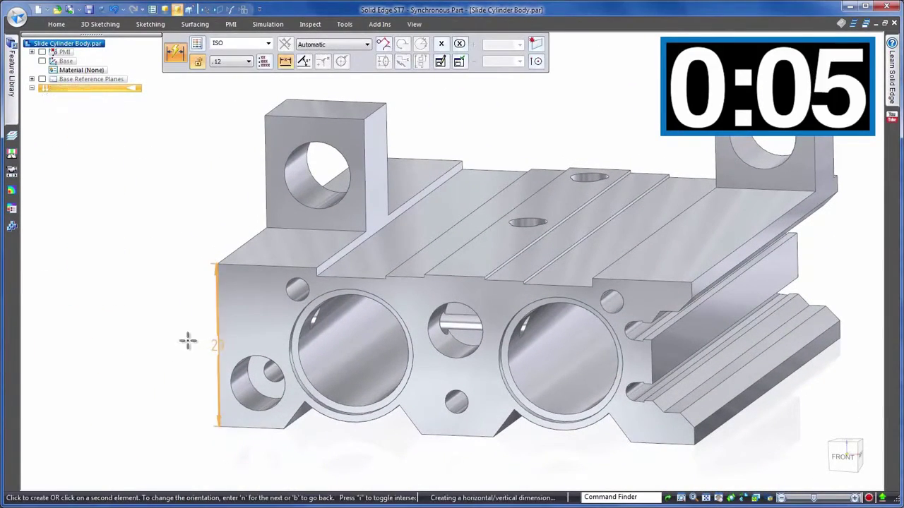
pyautogui.click(182, 342)
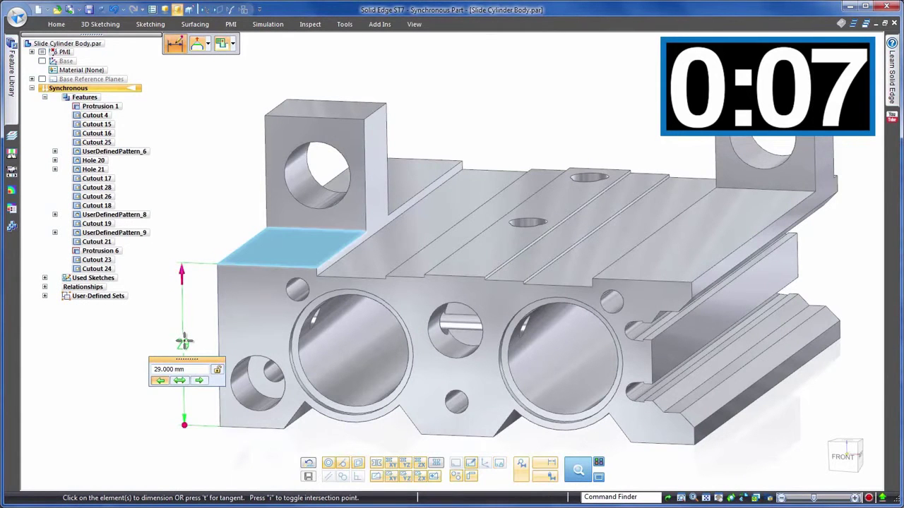
pyautogui.click(179, 381)
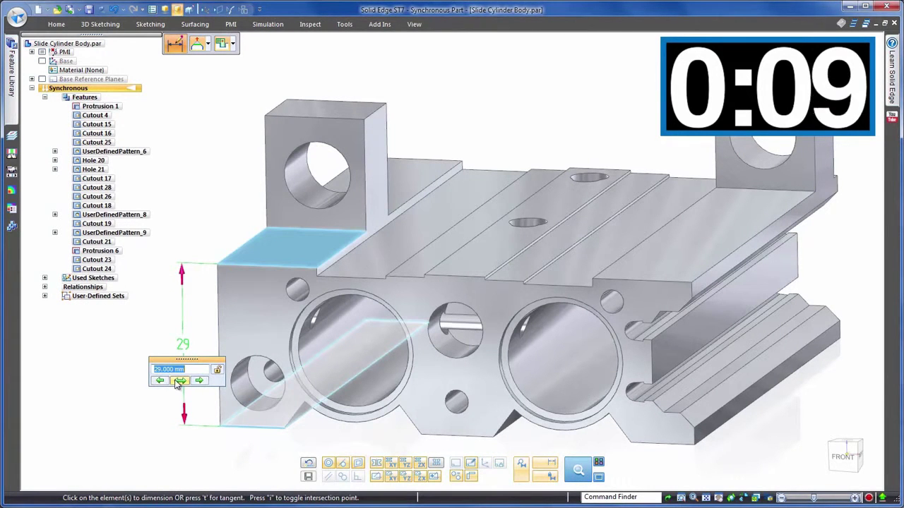
pyautogui.write('31')
pyautogui.press('Return')
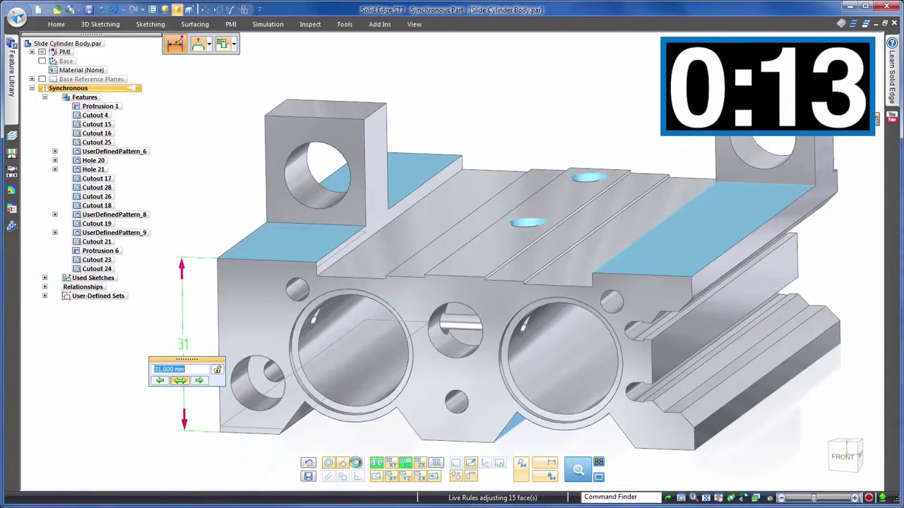
# Turn the coplanar faces live rule off and back on, and accept the block height change
pyautogui.click(357, 465)
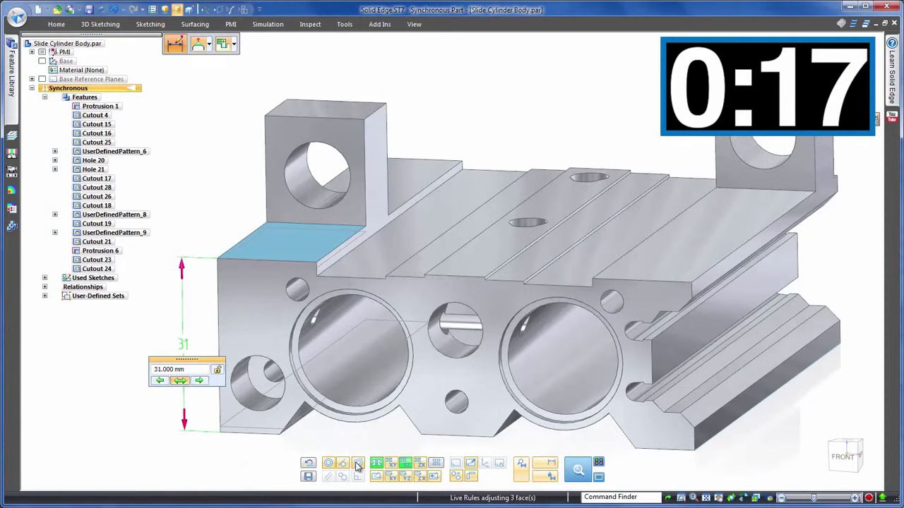
pyautogui.click(357, 464)
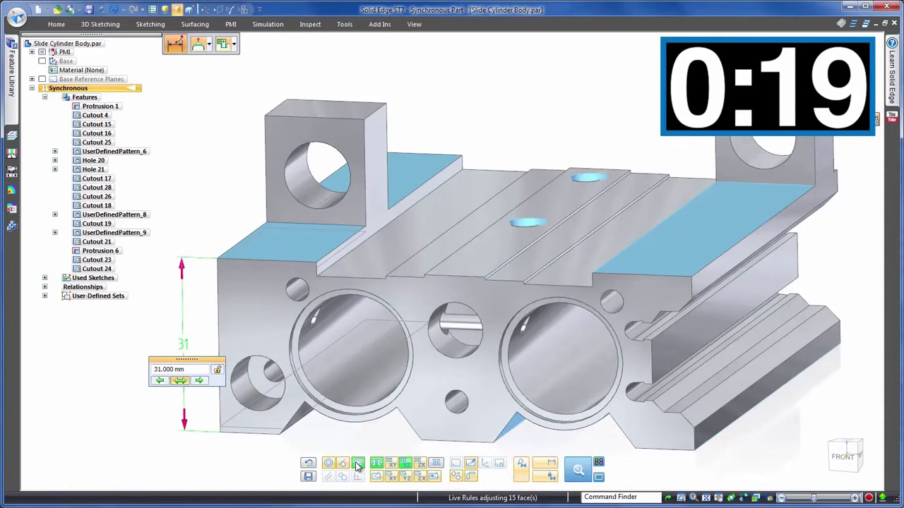
pyautogui.click(121, 422)
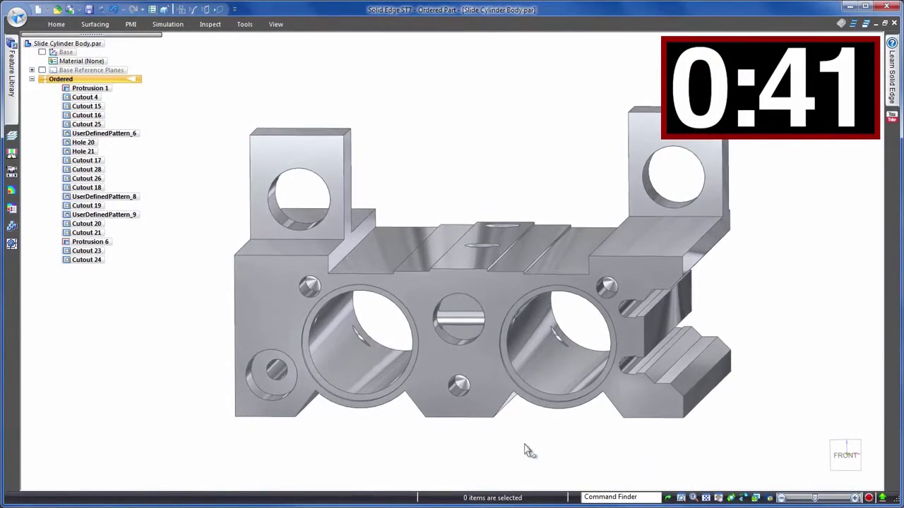
# In the ordered model, dimension the distance between the lower cutout arc and the edge of the adjacent cylinder bore
pyautogui.moveTo(482, 447); pyautogui.dragTo(425, 449, button='right')
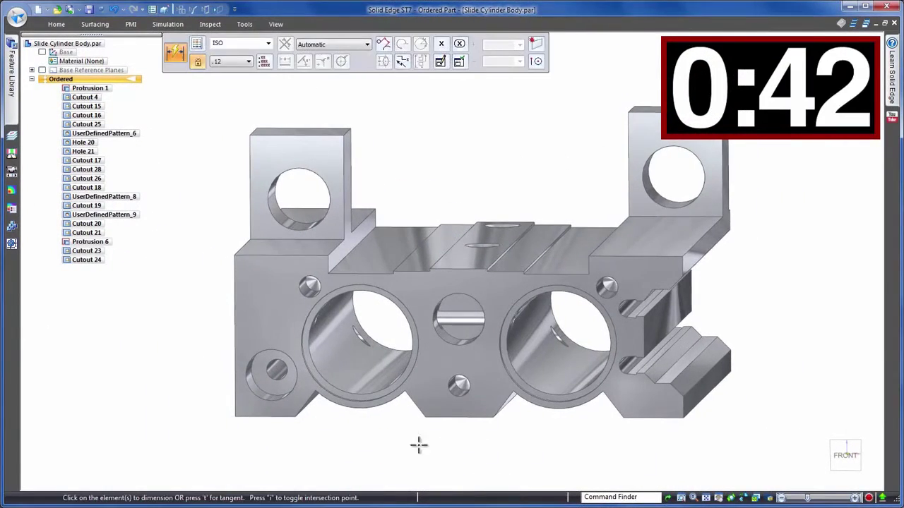
pyautogui.scroll(6, 370, 317)
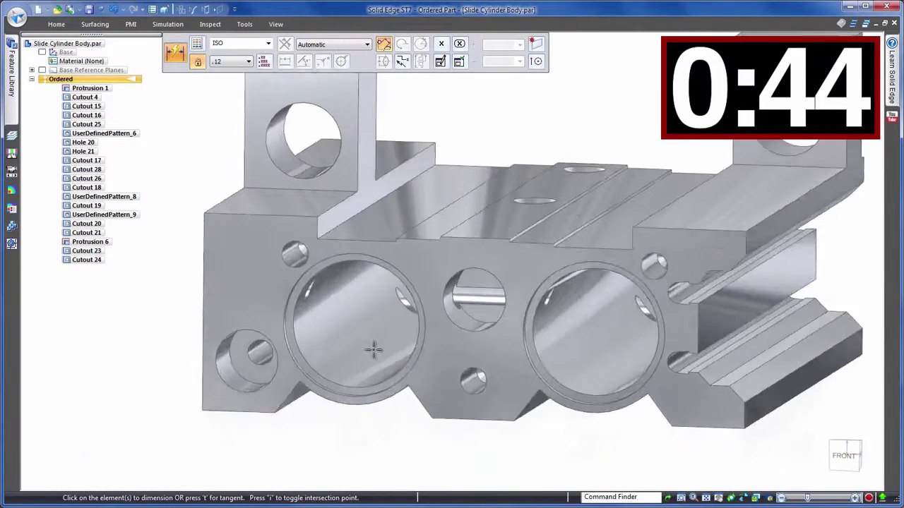
pyautogui.scroll(2, 303, 435)
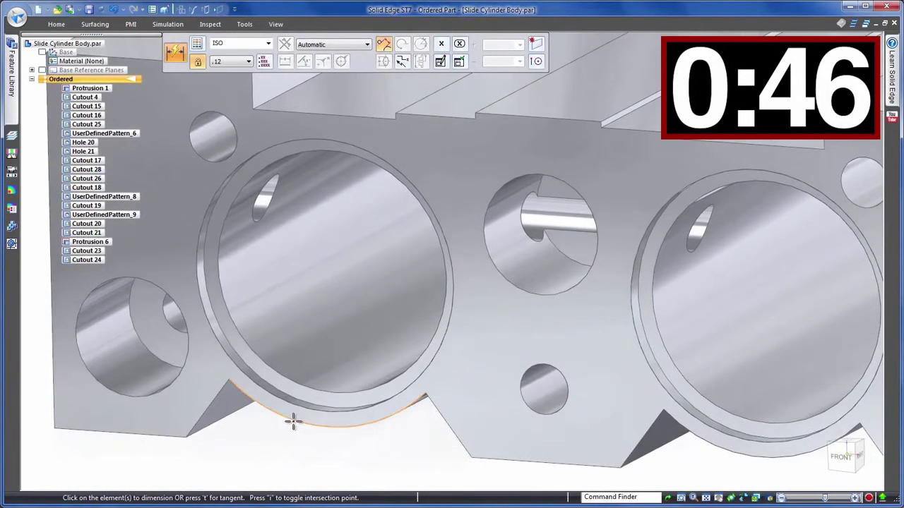
pyautogui.click(293, 420)
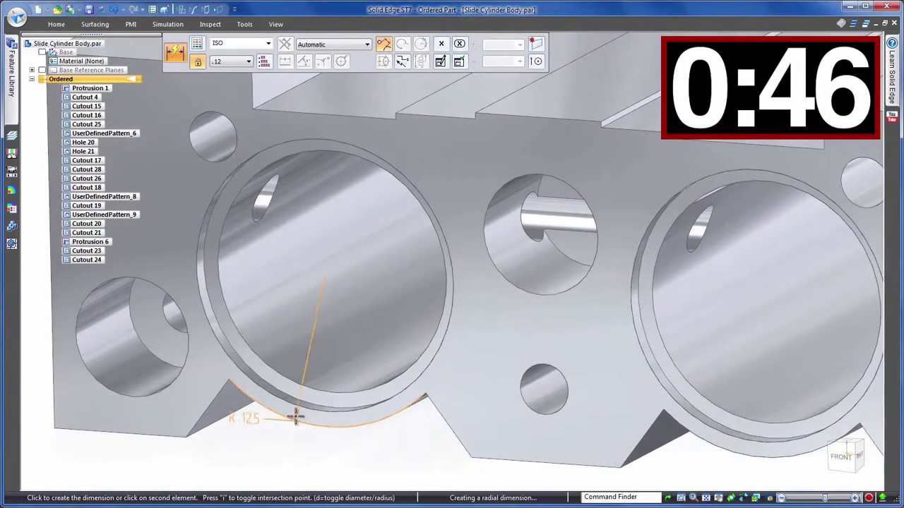
pyautogui.click(323, 276)
pyautogui.scroll(-1, 351, 417)
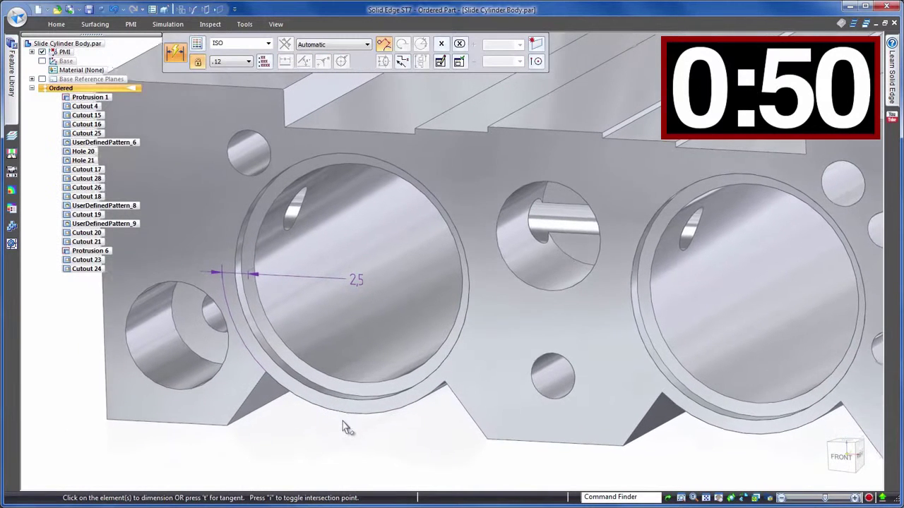
pyautogui.press('Escape')
# Try enlarging the arc radius in Cutout 4's profile by 1.5 mm, accept the profile, and undo the change
pyautogui.click(262, 395)
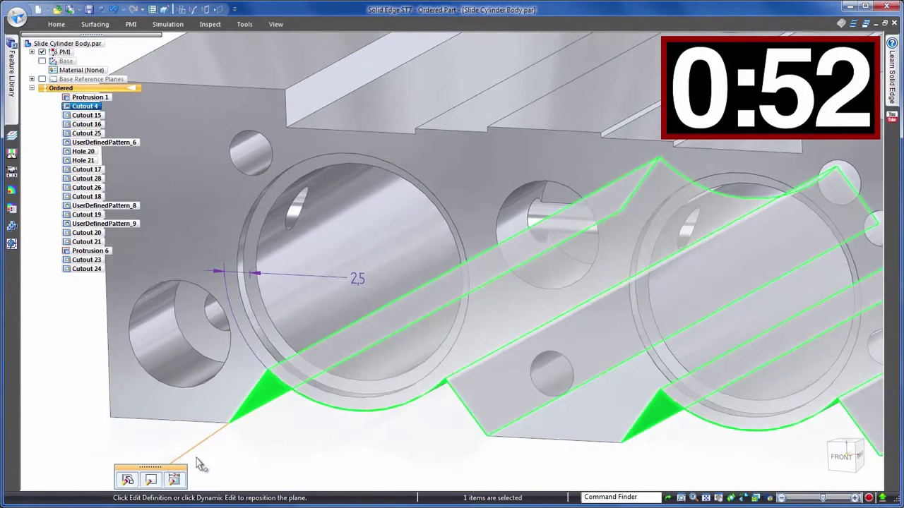
pyautogui.click(153, 480)
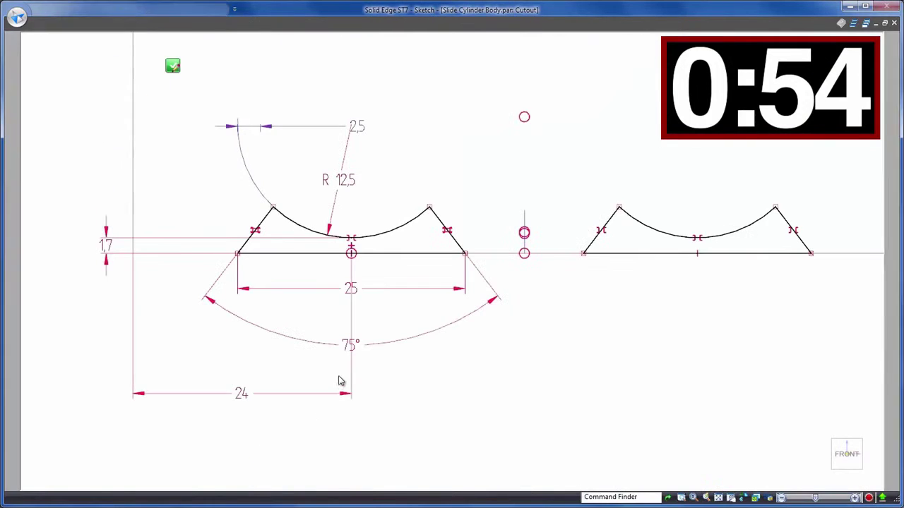
pyautogui.click(352, 185)
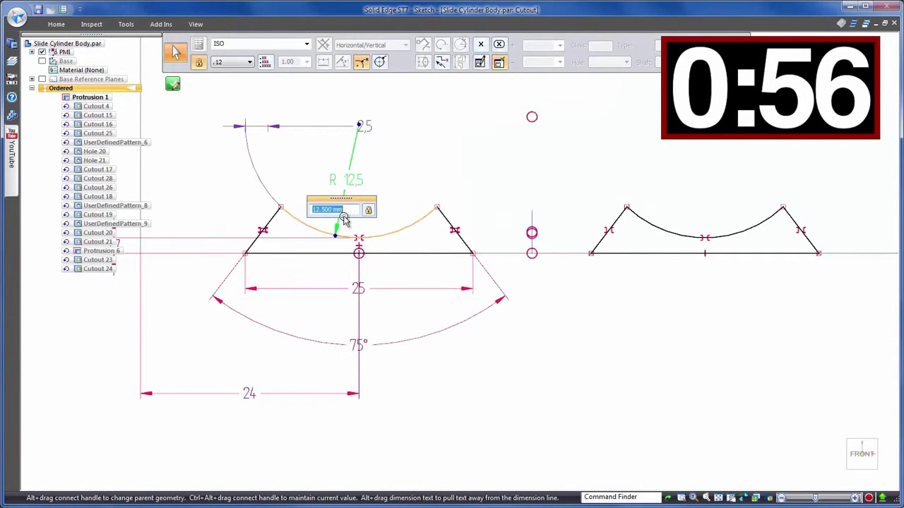
pyautogui.moveTo(350, 210); pyautogui.dragTo(334, 211)
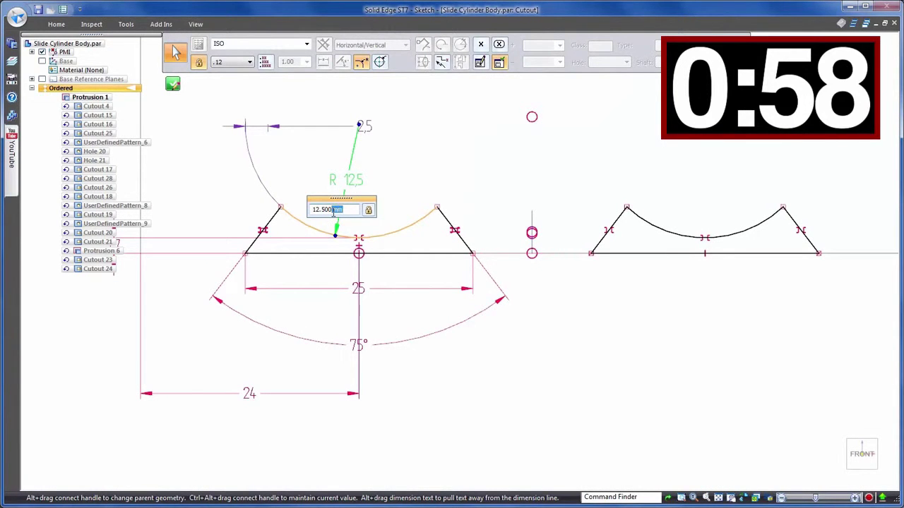
pyautogui.write('+1.5')
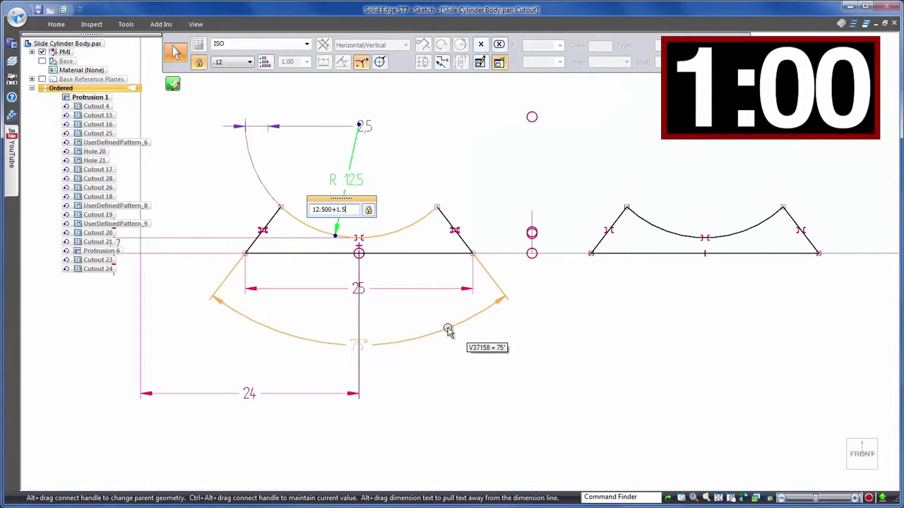
pyautogui.press('Return')
pyautogui.click(447, 327)
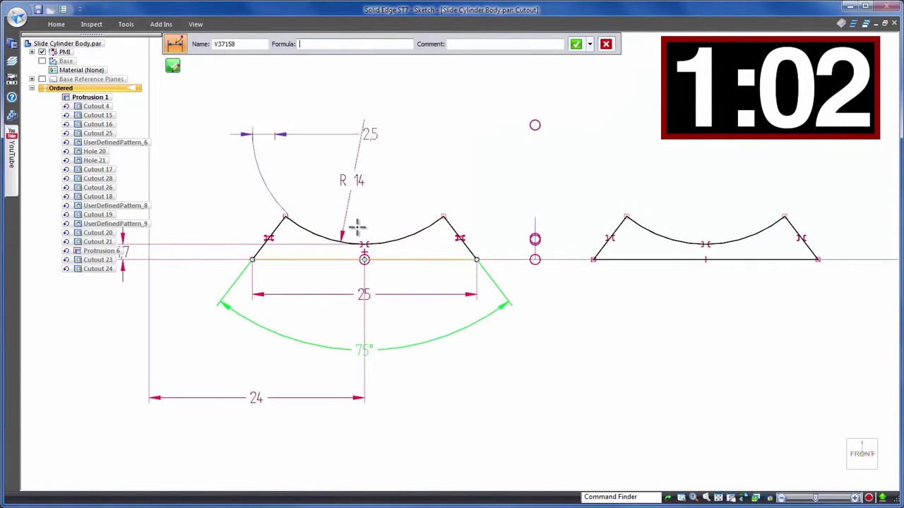
pyautogui.click(172, 66)
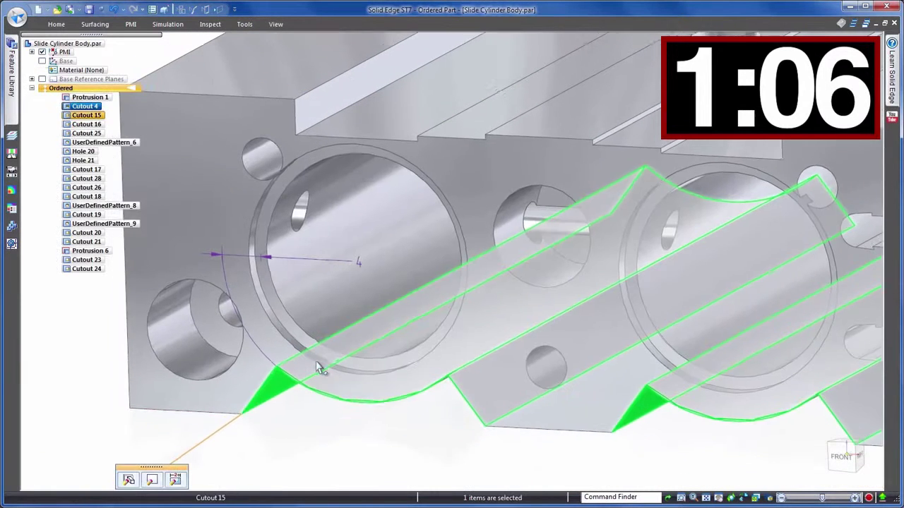
pyautogui.click(353, 429)
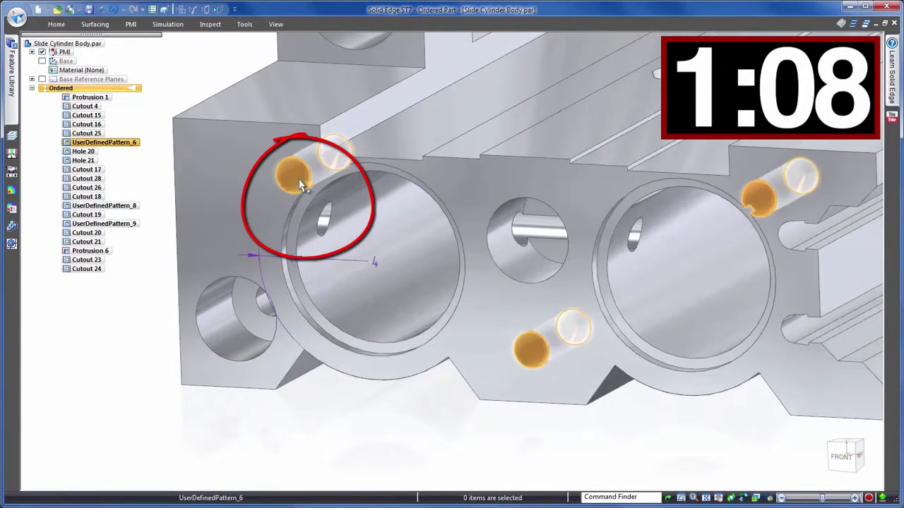
pyautogui.click(114, 10)
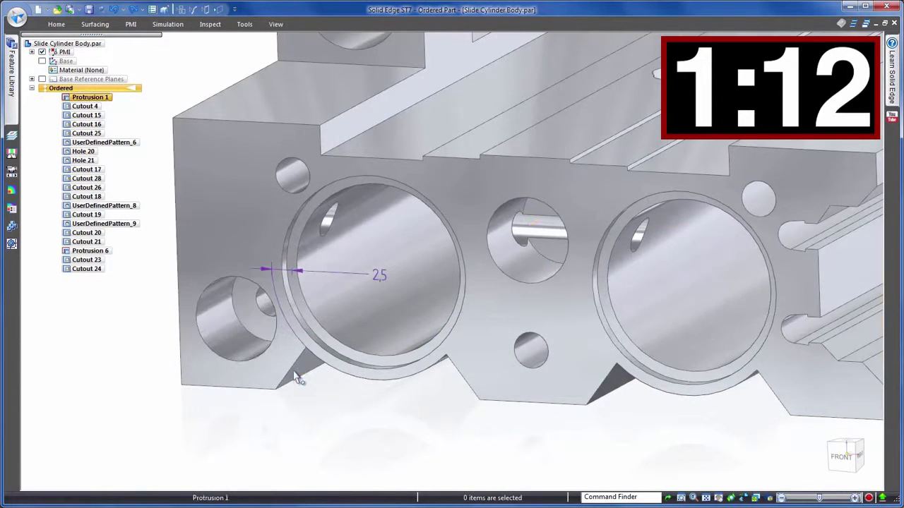
# In Cutout 4's profile, dimension the arc centre's vertical distance from the base line and make the existing 1.7 mm dimension driven
pyautogui.click(299, 376)
pyautogui.click(246, 318)
pyautogui.scroll(-1, 402, 294)
pyautogui.click(163, 282)
pyautogui.click(195, 313)
pyautogui.click(307, 391)
pyautogui.moveTo(306, 391); pyautogui.dragTo(341, 288, button='right')
pyautogui.click(341, 289)
pyautogui.click(394, 170)
pyautogui.click(163, 276)
pyautogui.press('Escape')
# Set the radius of Cutout 4's arc to 14 mm, accept the profile and finish the cutout edit
pyautogui.click(392, 221)
pyautogui.write('14')
pyautogui.press('Return')
pyautogui.click(172, 83)
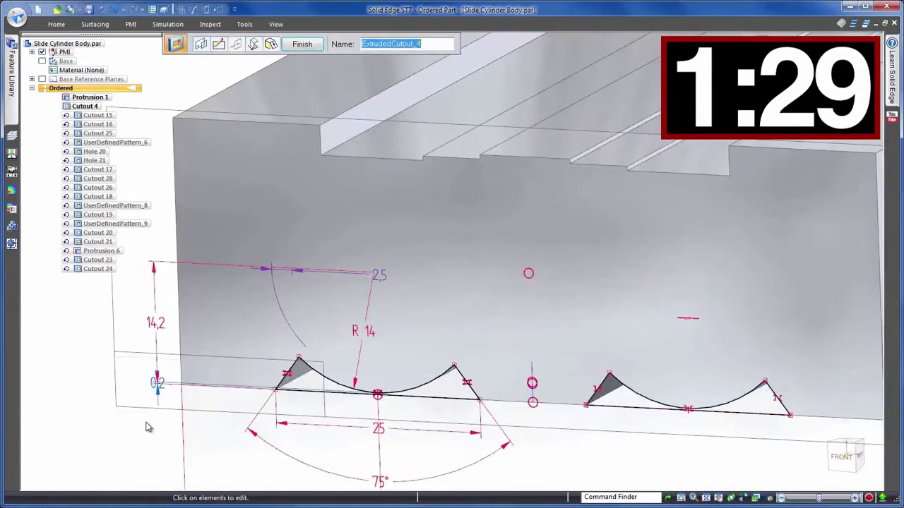
pyautogui.rightClick(126, 425)
pyautogui.click(143, 422)
pyautogui.scroll(-1, 143, 422)
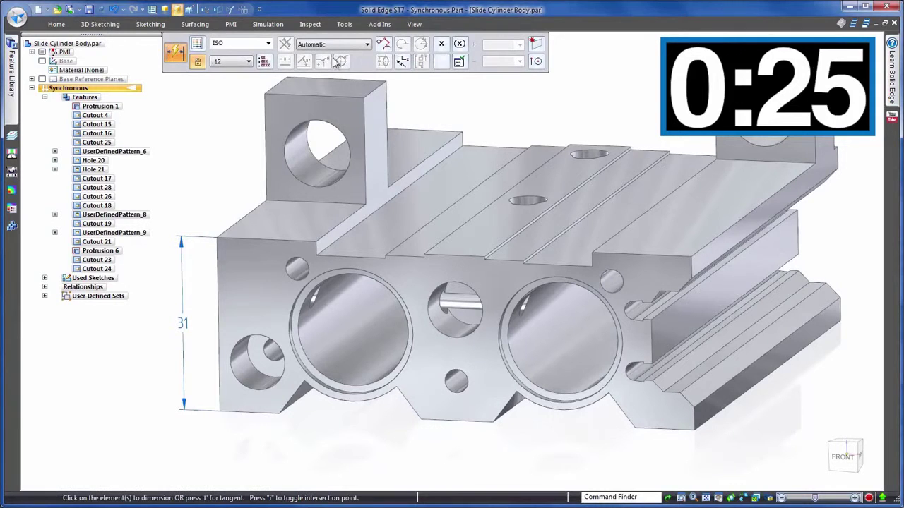
# In the synchronous model, dimension the distance between the lower cutout arc and the edge of the adjacent cylinder bore
pyautogui.scroll(5, 325, 333)
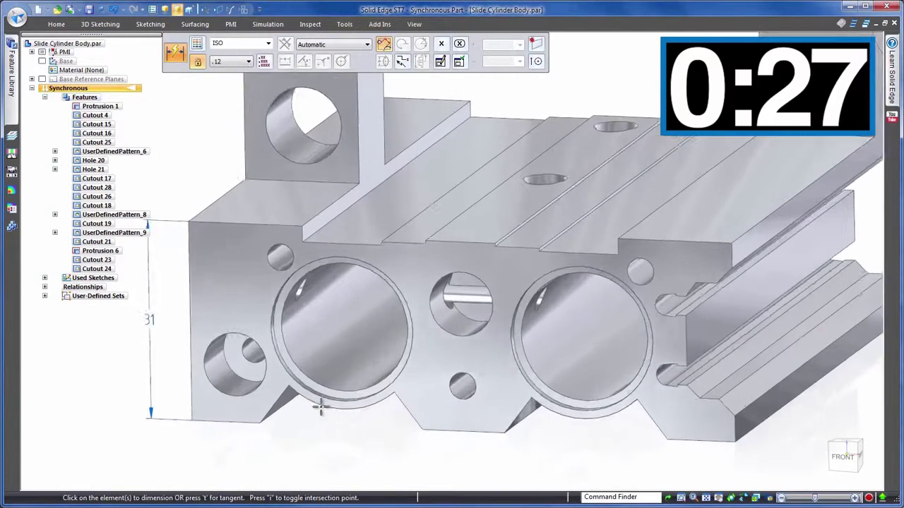
pyautogui.click(308, 446)
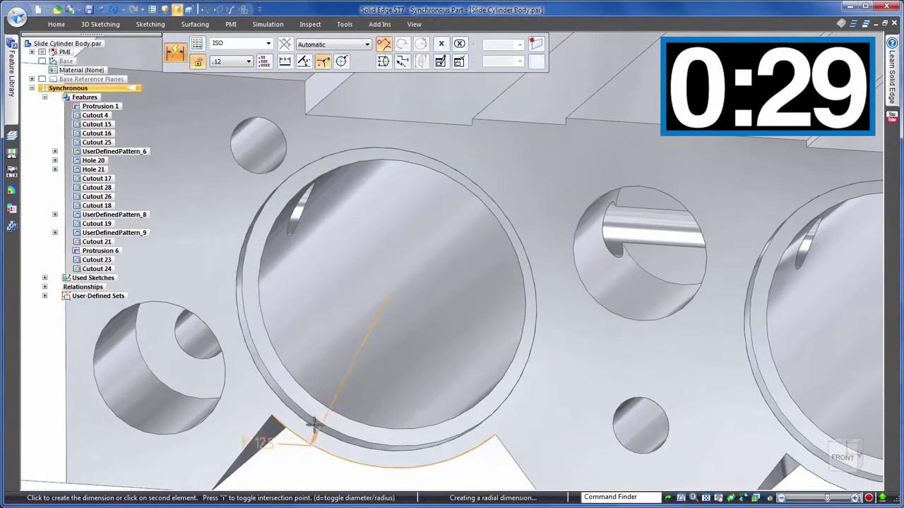
pyautogui.click(324, 402)
pyautogui.click(326, 298)
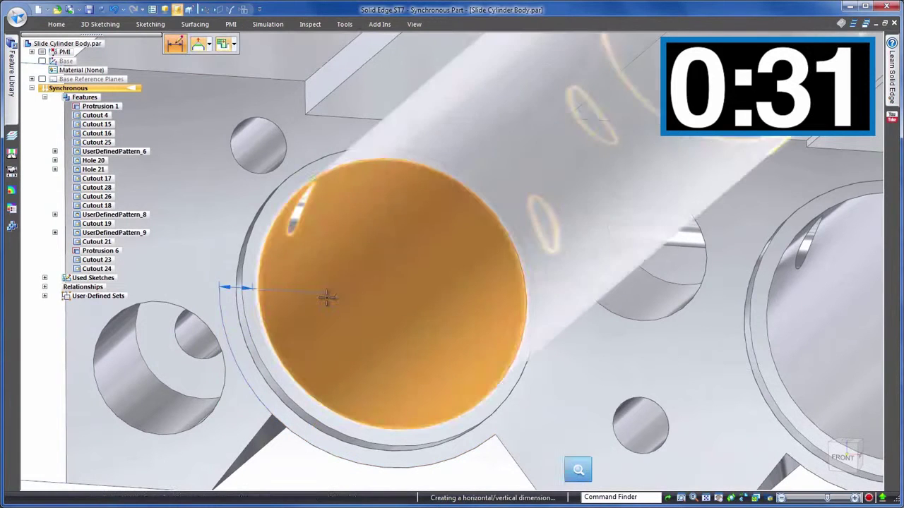
pyautogui.moveTo(346, 365); pyautogui.dragTo(349, 372, button='middle')
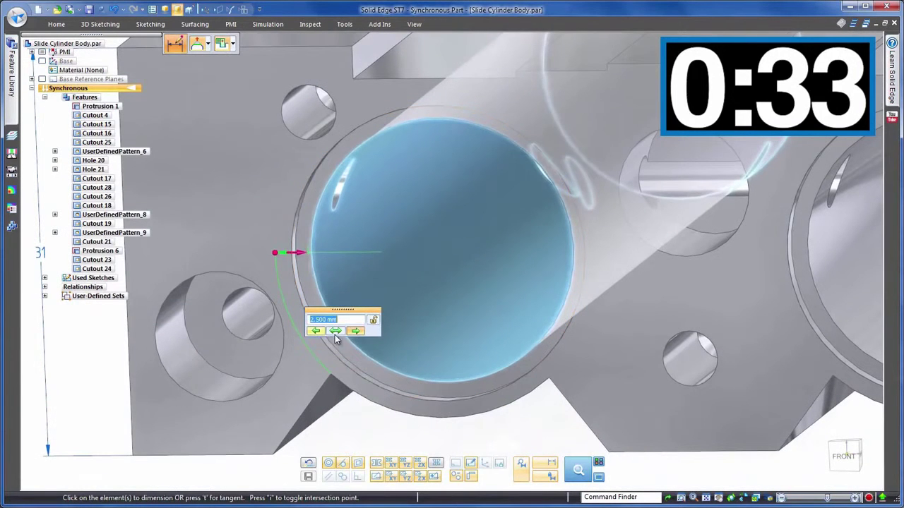
# Set the synchronous arc-to-bore clearance to 4 mm, moving only the lower cutout's arc face
pyautogui.click(315, 331)
pyautogui.write('4')
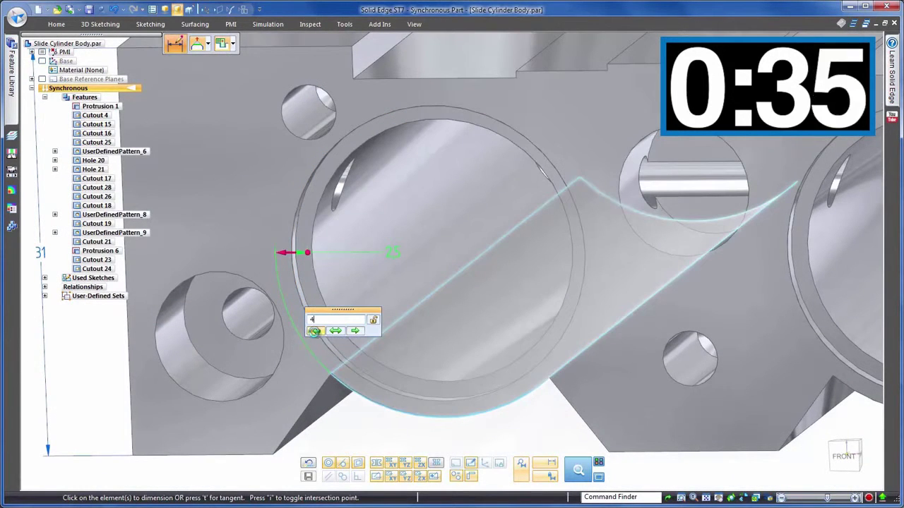
pyautogui.press('Return')
pyautogui.moveTo(314, 332); pyautogui.dragTo(581, 417, button='middle')
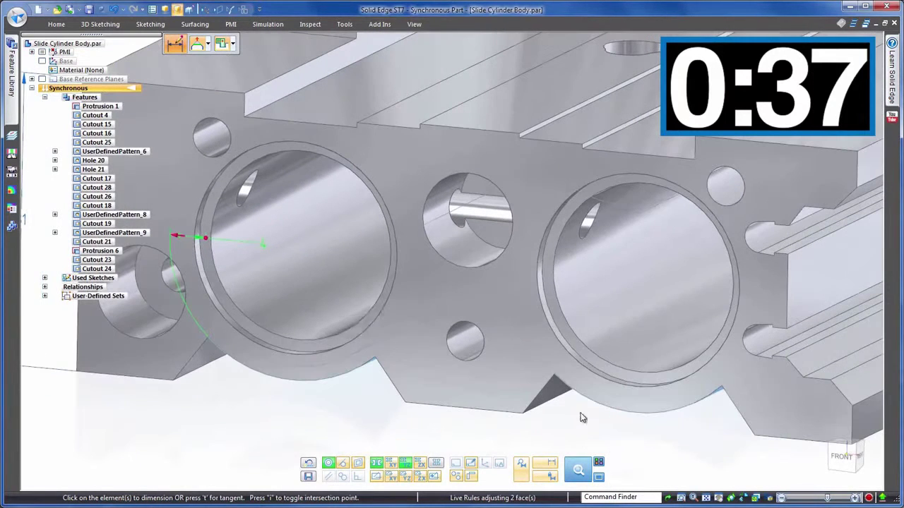
# Turn the symmetry live rule off and back on, lock the 4 mm clearance dimension and accept the change
pyautogui.click(378, 466)
pyautogui.click(378, 466)
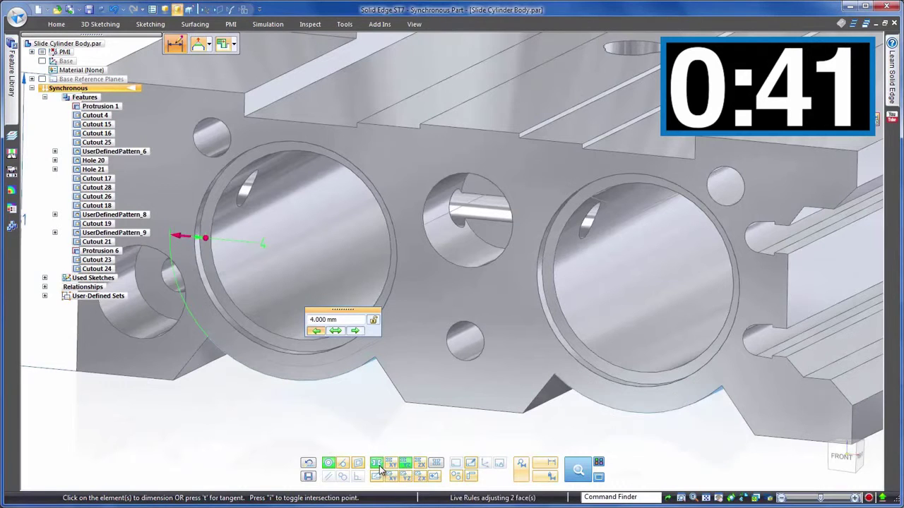
pyautogui.moveTo(379, 465); pyautogui.dragTo(371, 387, button='middle')
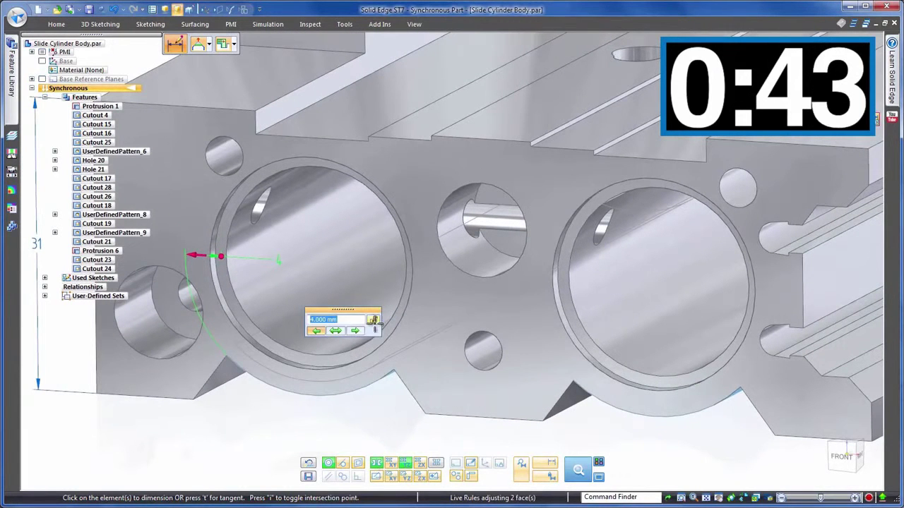
pyautogui.click(190, 418)
pyautogui.press('Escape')
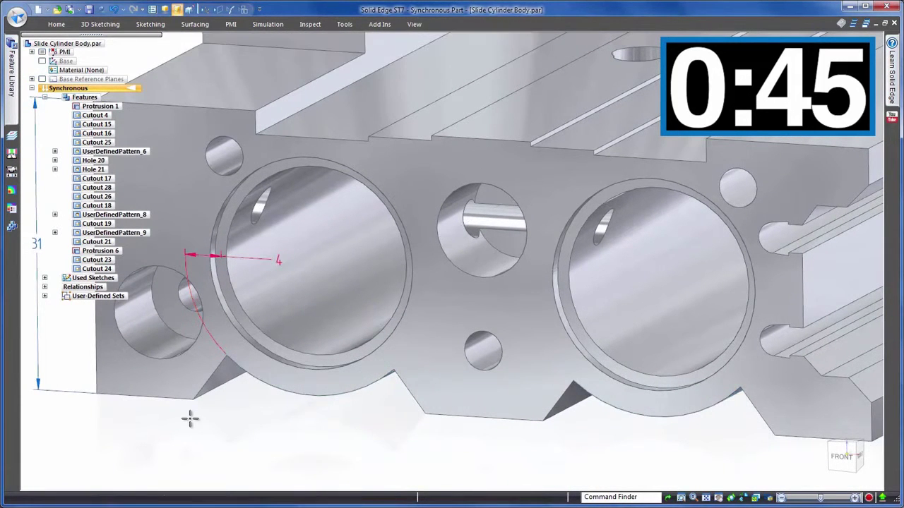
pyautogui.scroll(-3, 293, 464)
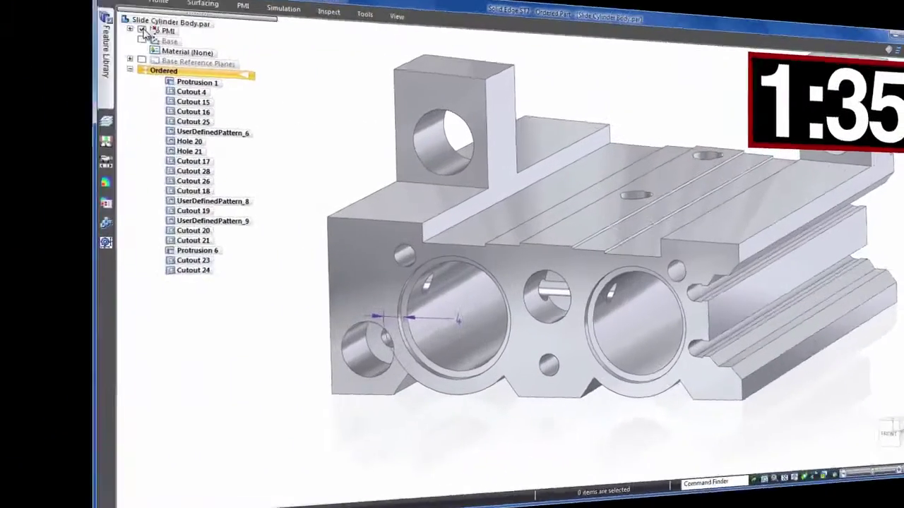
# In the ordered model, hide the PMI and clip the block parallel to its side face, through the counterbored corner hole
pyautogui.click(142, 29)
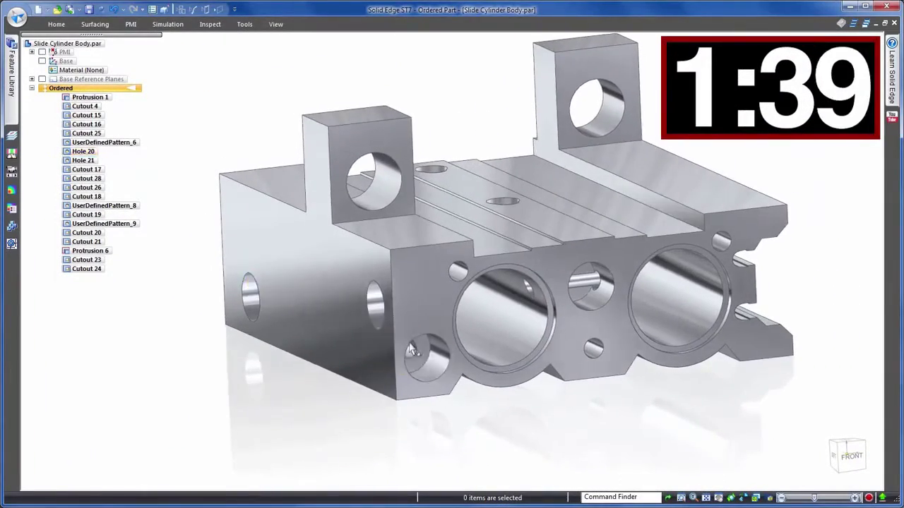
pyautogui.click(72, 24)
pyautogui.click(276, 25)
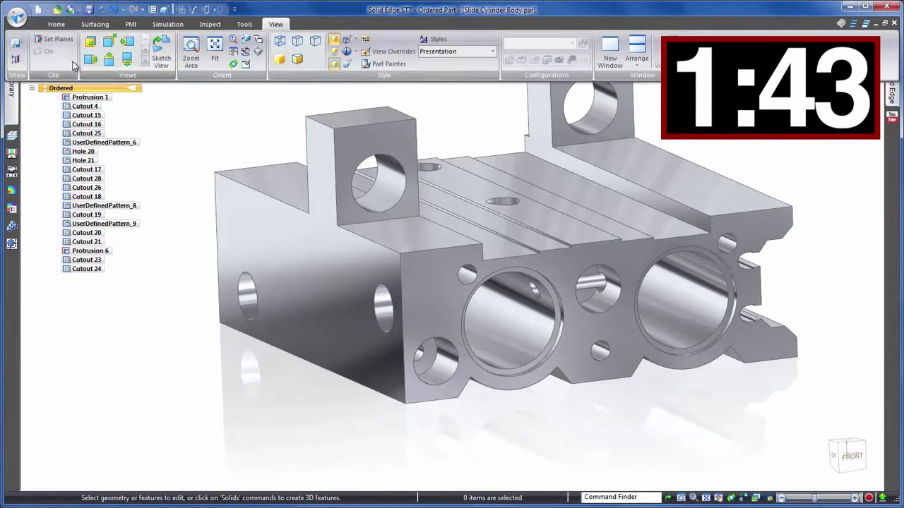
pyautogui.click(52, 45)
pyautogui.click(292, 238)
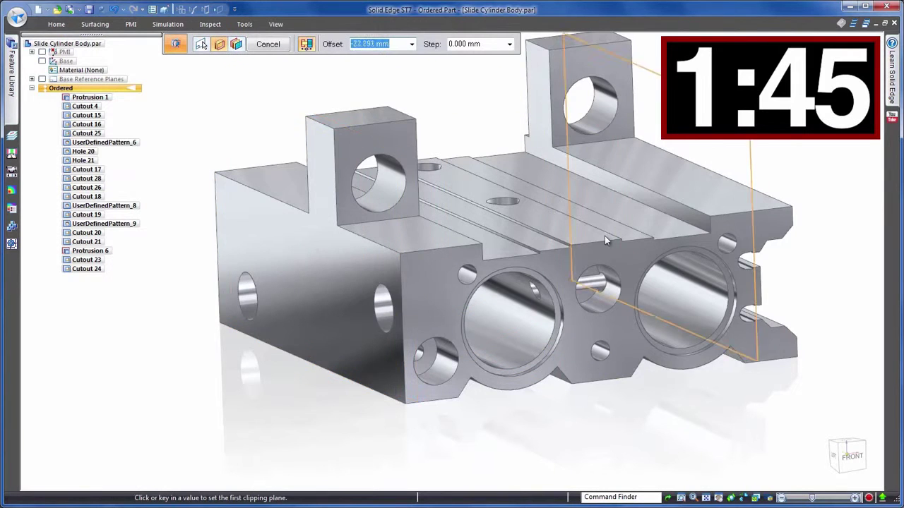
pyautogui.click(716, 235)
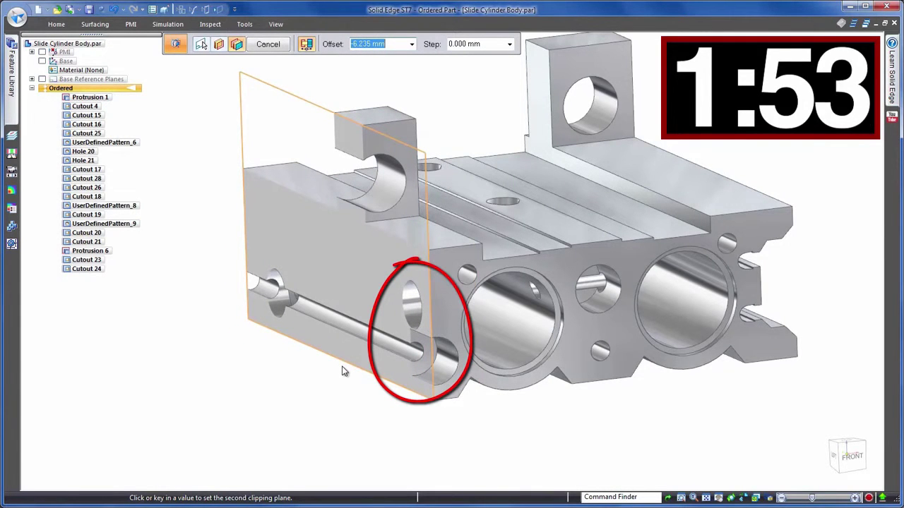
pyautogui.click(342, 367)
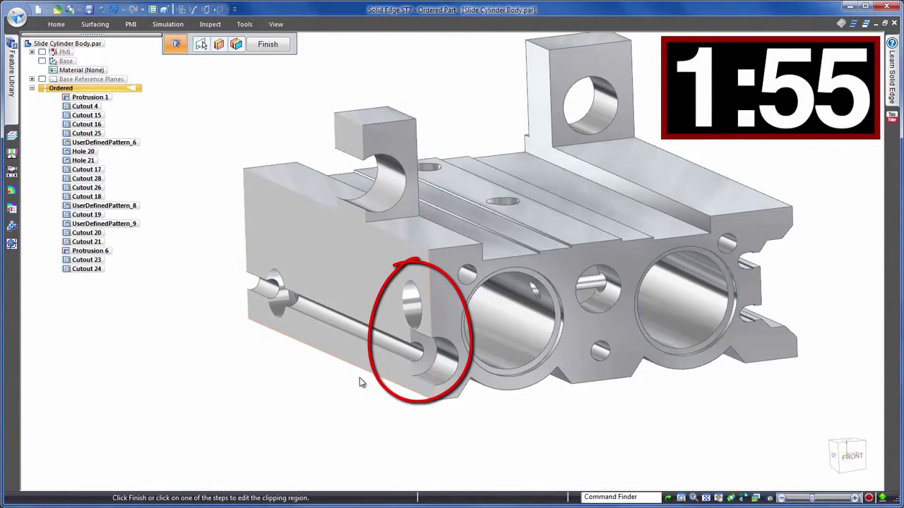
pyautogui.rightClick(673, 428)
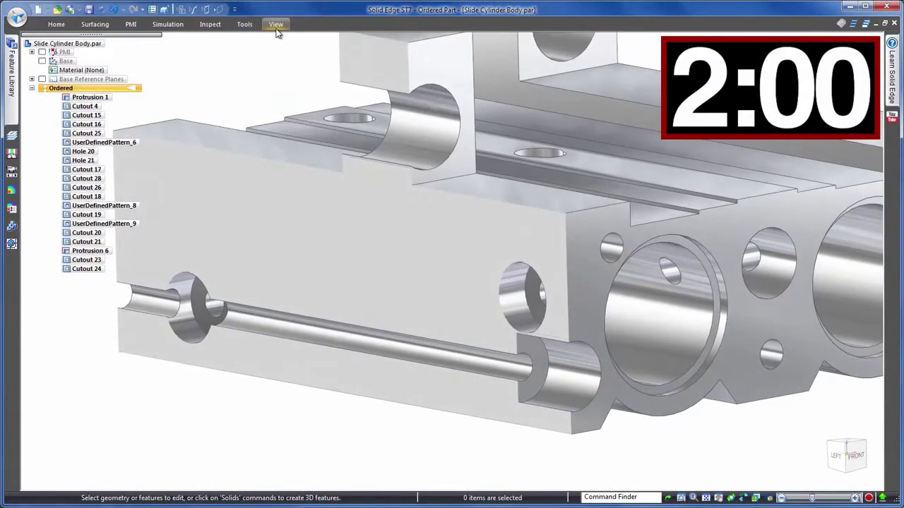
# Turn off the clipping planes and open the profile of Hole 20, the counterbored hole in the front face's lower corner
pyautogui.click(276, 26)
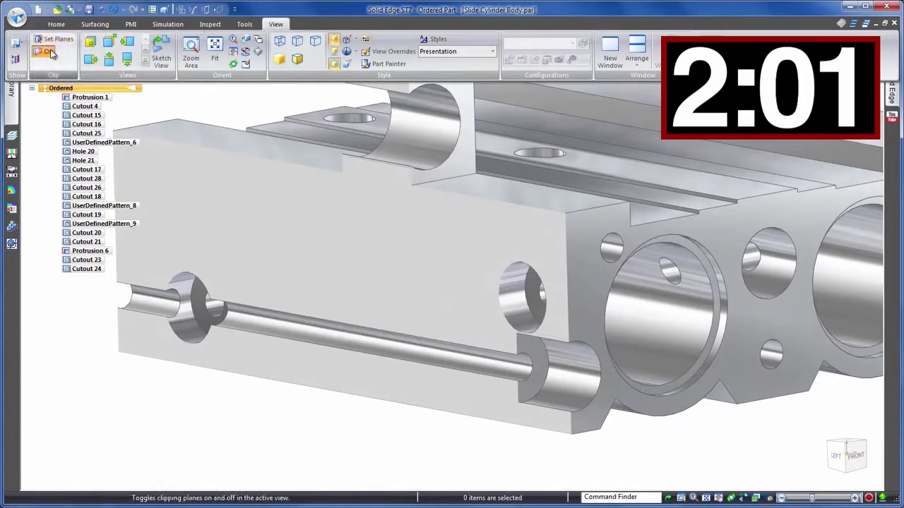
pyautogui.click(372, 116)
pyautogui.click(591, 377)
pyautogui.click(519, 375)
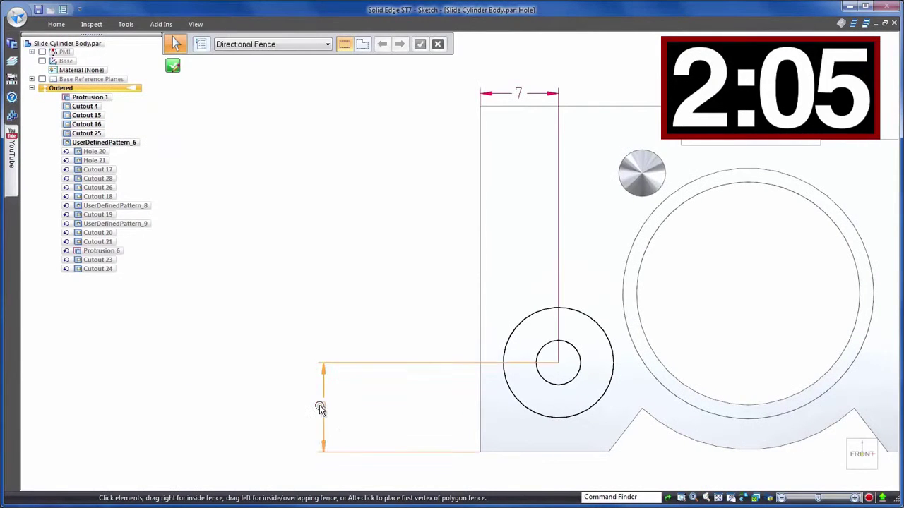
# Set the height of Hole 20's centre above the block's bottom edge to 7 mm, accept the profile and finish the hole
pyautogui.click(322, 409)
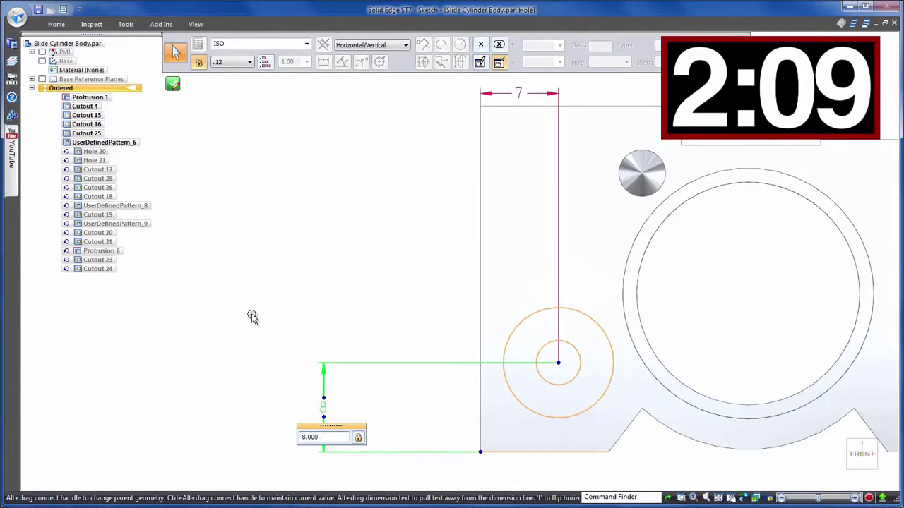
pyautogui.write('-1')
pyautogui.press('Return')
pyautogui.click(201, 205)
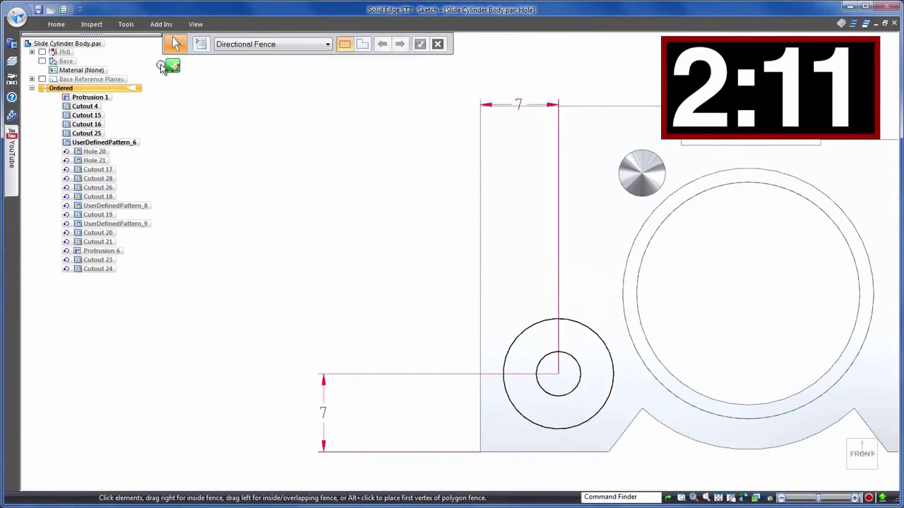
pyautogui.click(172, 67)
pyautogui.rightClick(257, 278)
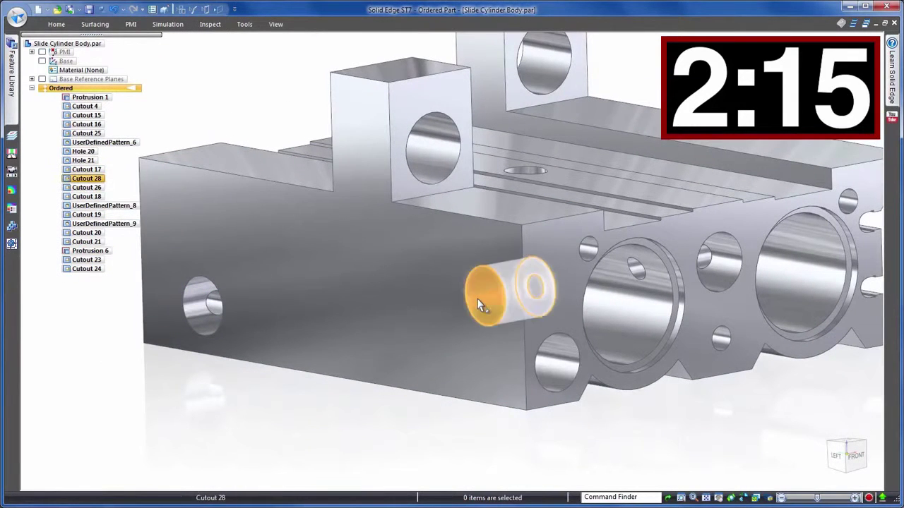
# Inspect the profile of Cutout 28, the large side-face hole near the front, and close it
pyautogui.click(482, 266)
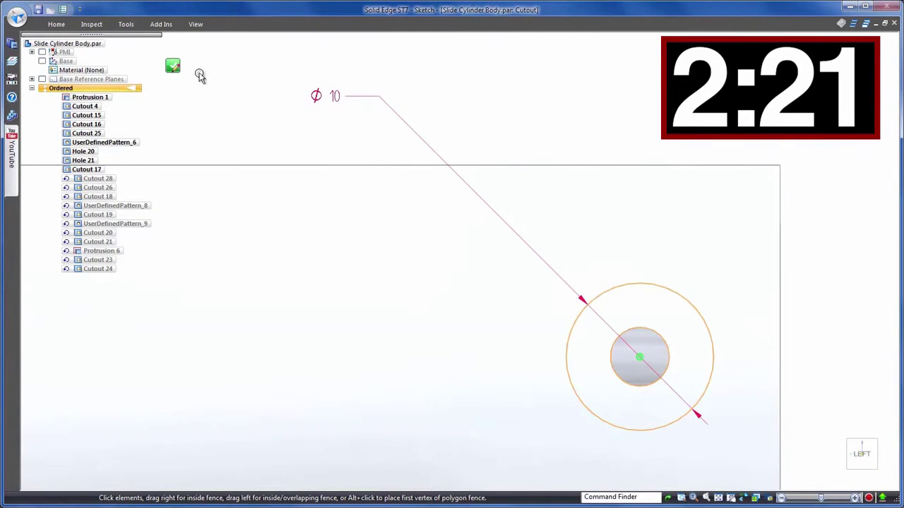
pyautogui.click(173, 68)
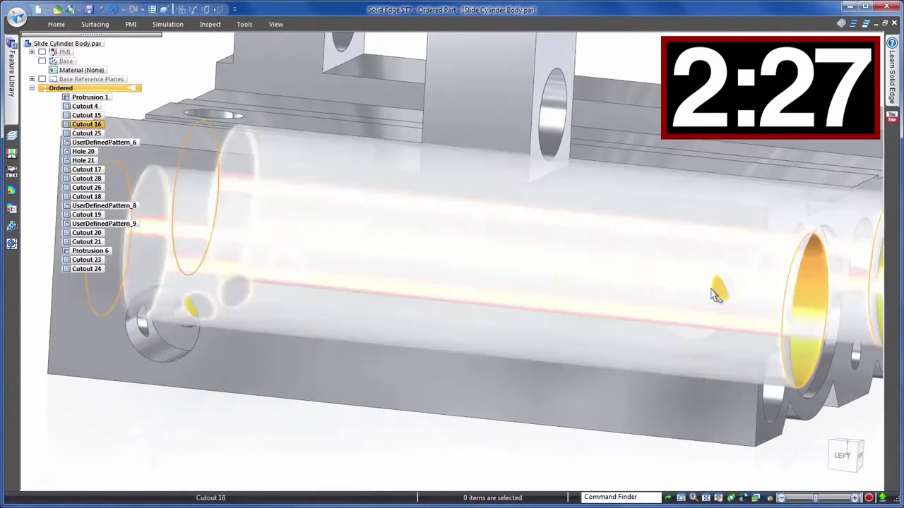
# Edit the profile of Cutout 17, setting its circle centre's height above the block's bottom edge to 19 mm, and finish the cutout
pyautogui.click(712, 291)
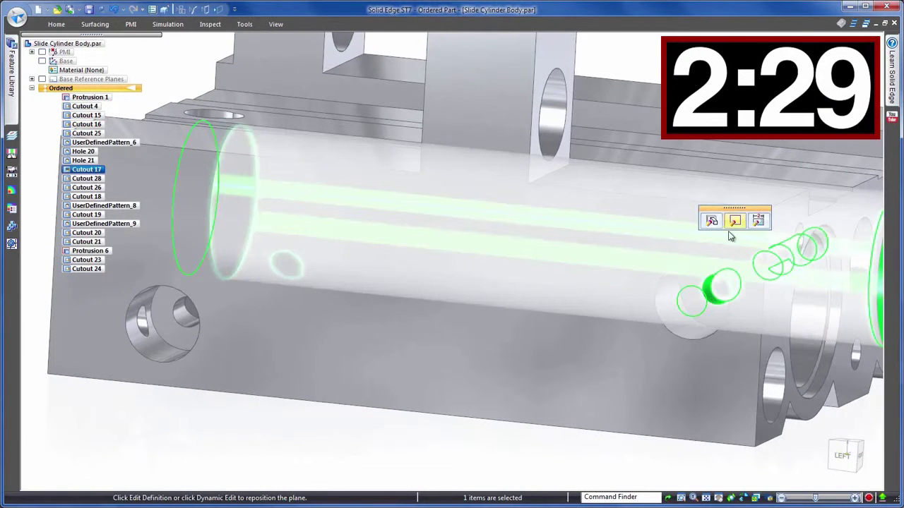
pyautogui.click(734, 221)
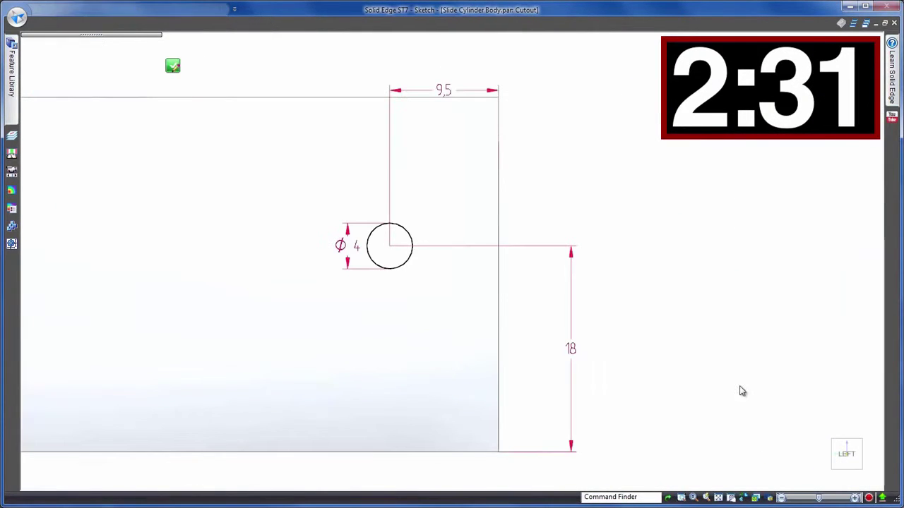
pyautogui.click(580, 358)
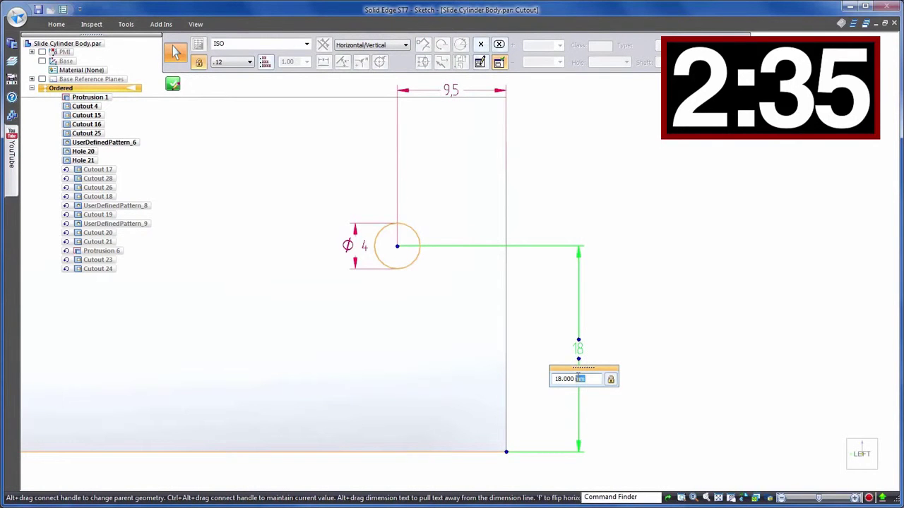
pyautogui.write('+1')
pyautogui.press('Return')
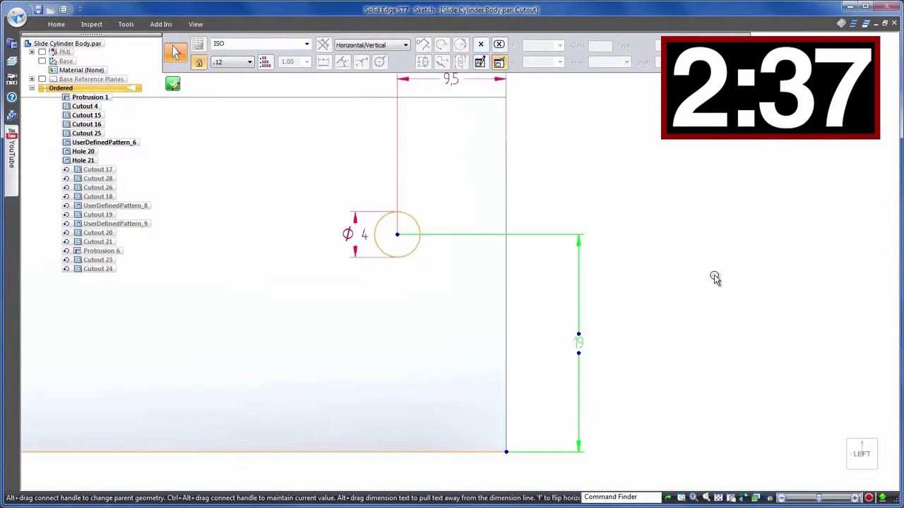
pyautogui.press('Escape')
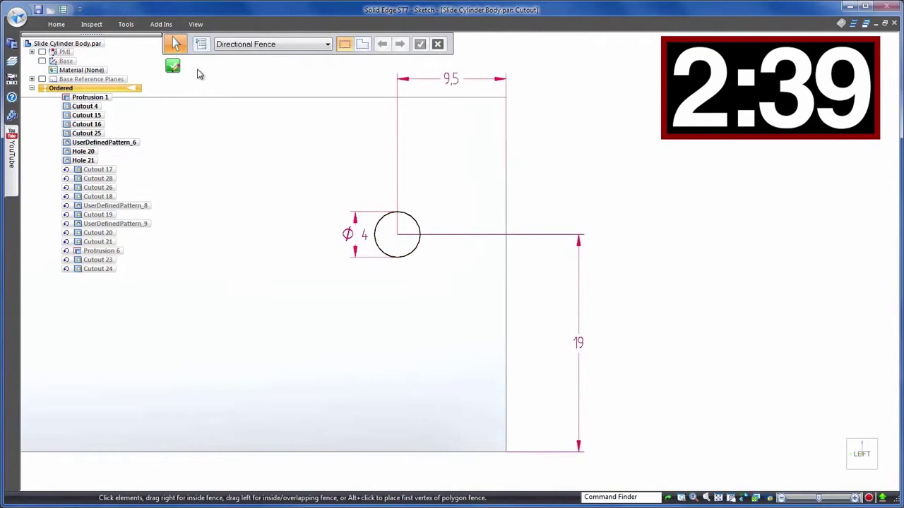
pyautogui.click(173, 67)
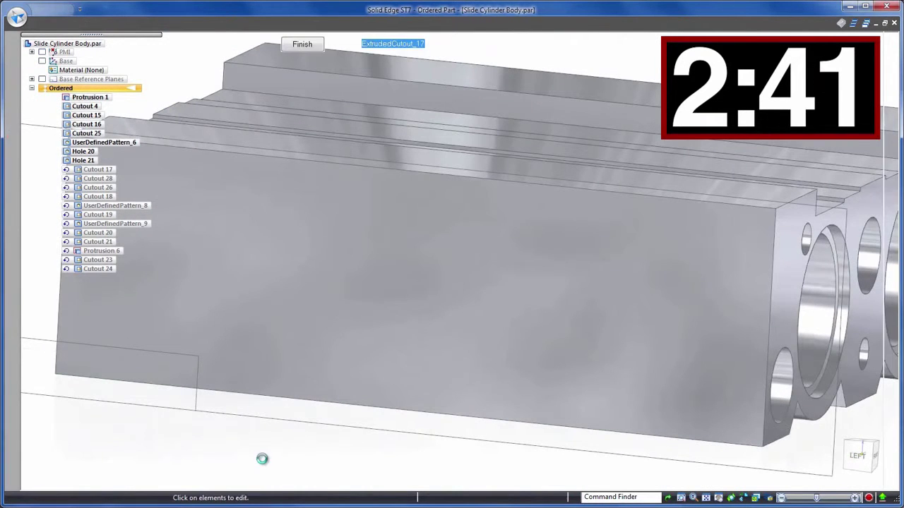
pyautogui.rightClick(262, 460)
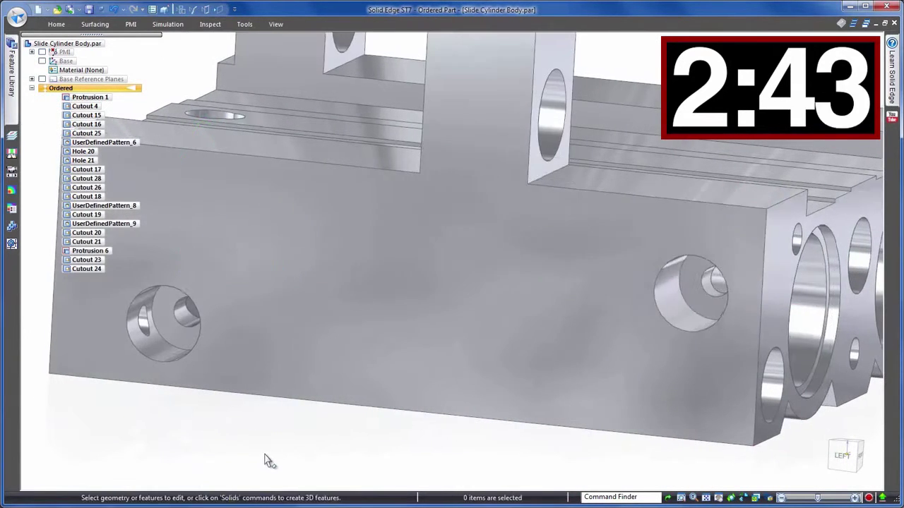
# Turn the clipping planes on again and view the clipped block straight from its left side
pyautogui.hotkey('ctrl', 'i')
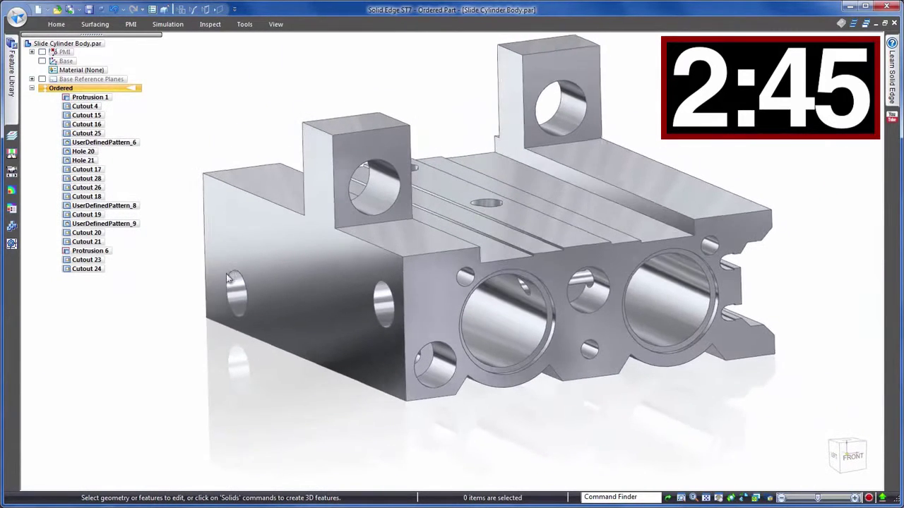
pyautogui.click(275, 24)
pyautogui.click(211, 51)
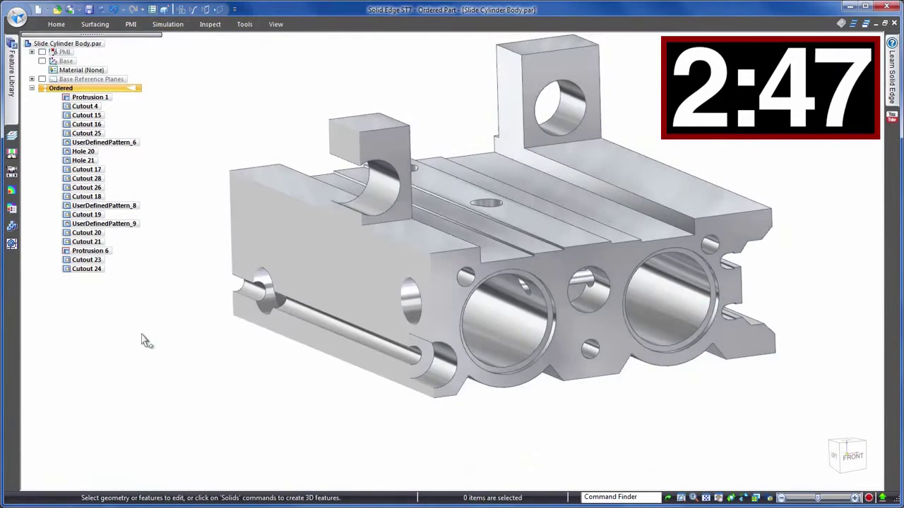
pyautogui.hotkey('ctrl', 'l')
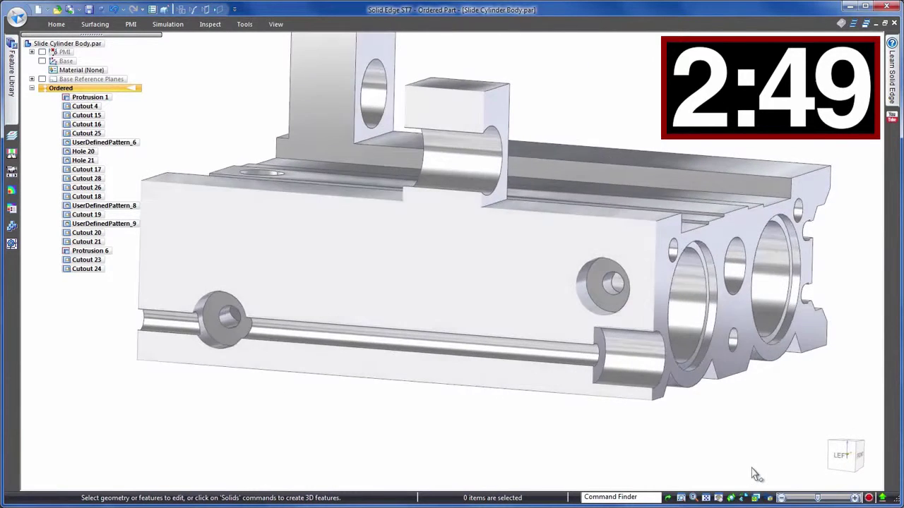
pyautogui.click(841, 454)
pyautogui.scroll(-1, 875, 293)
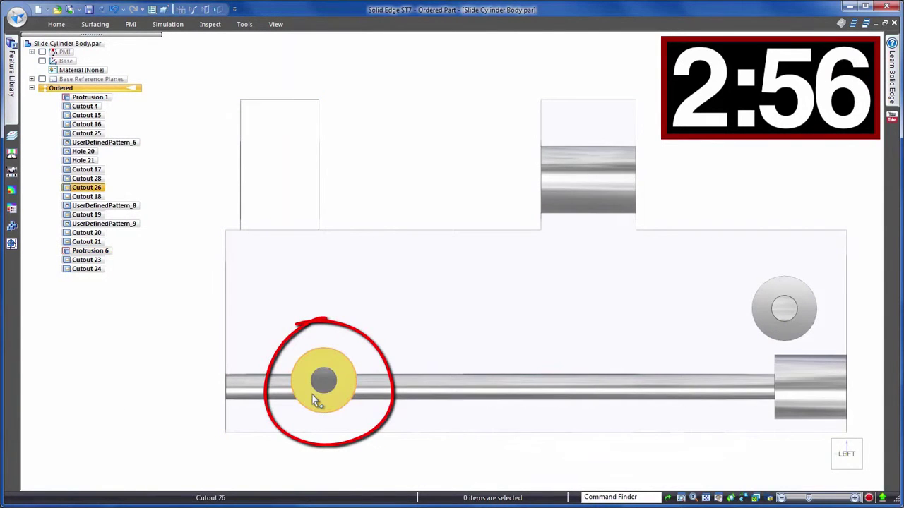
# Open the profile of Cutout 26, the side-face hole crossing the long corner hole, and delete its 8 mm height dimension
pyautogui.click(318, 396)
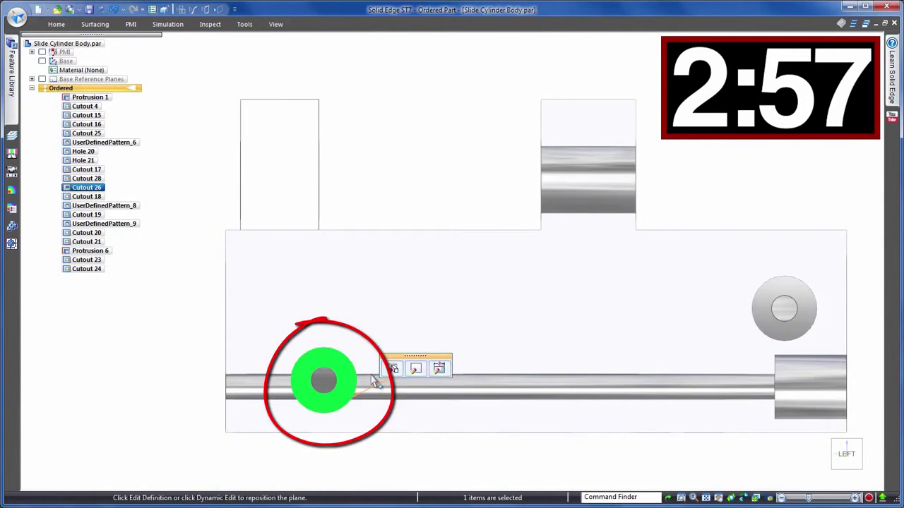
pyautogui.click(416, 370)
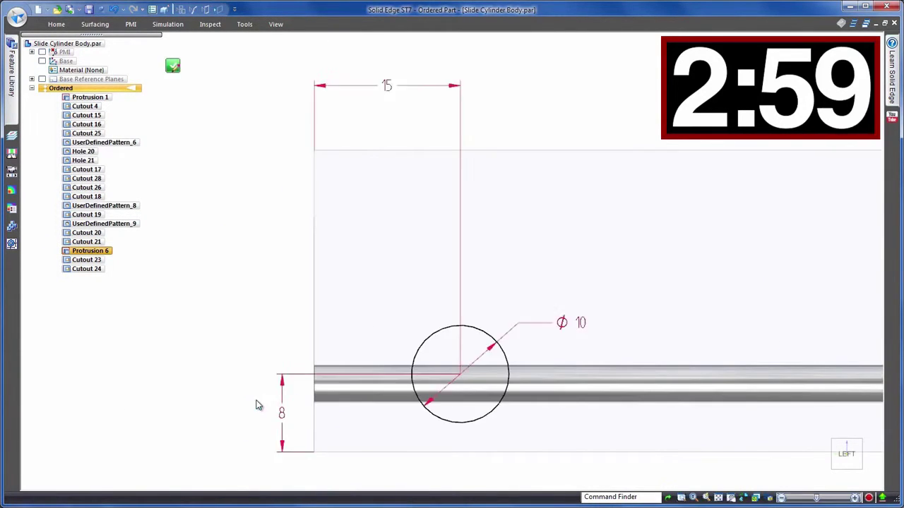
pyautogui.click(282, 413)
pyautogui.press('Delete')
# Align the centre of Cutout 26's circle horizontally with the long corner hole's axis, accept the profile and finish the cutout
pyautogui.click(56, 24)
pyautogui.click(381, 44)
pyautogui.click(466, 373)
pyautogui.scroll(-2, 225, 374)
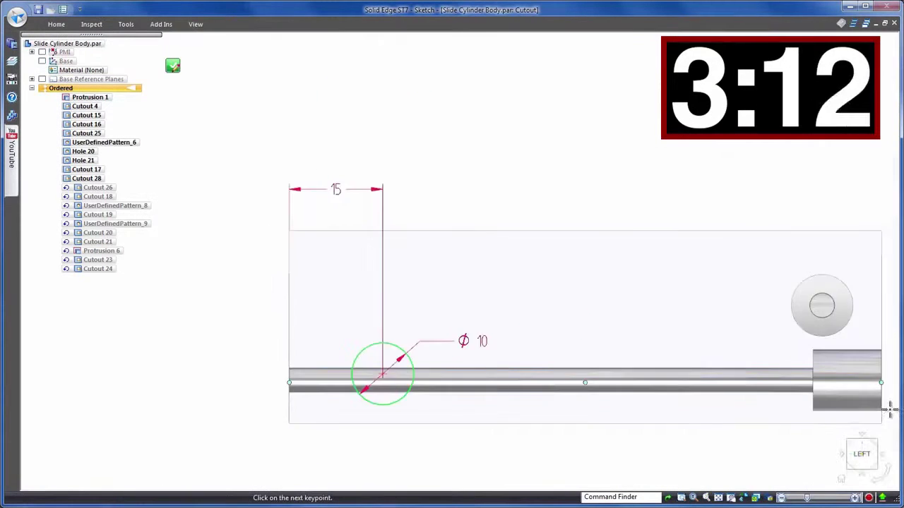
pyautogui.click(878, 373)
pyautogui.moveTo(777, 409); pyautogui.dragTo(658, 480, button='middle')
pyautogui.press('Escape')
pyautogui.click(755, 497)
pyautogui.click(173, 65)
pyautogui.press('Escape')
pyautogui.moveTo(207, 137); pyautogui.dragTo(162, 141, button='middle')
pyautogui.click(275, 24)
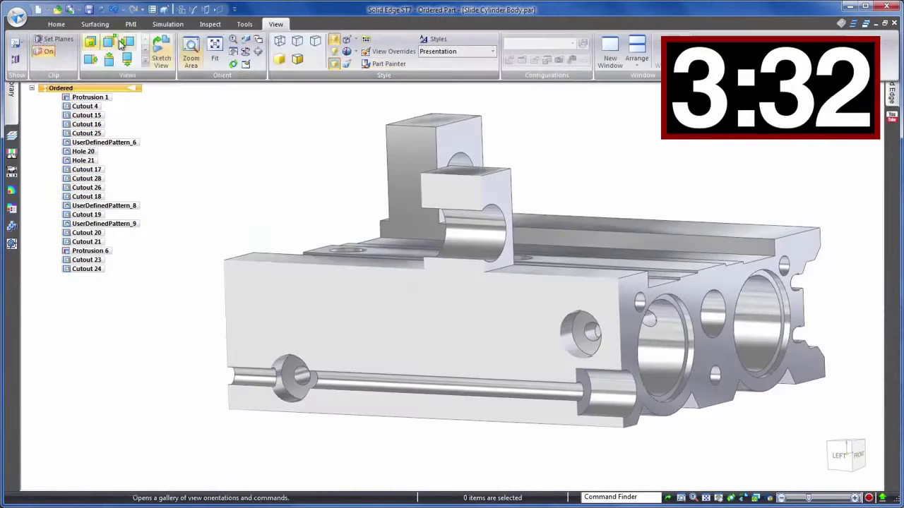
pyautogui.moveTo(145, 369); pyautogui.dragTo(200, 389, button='middle')
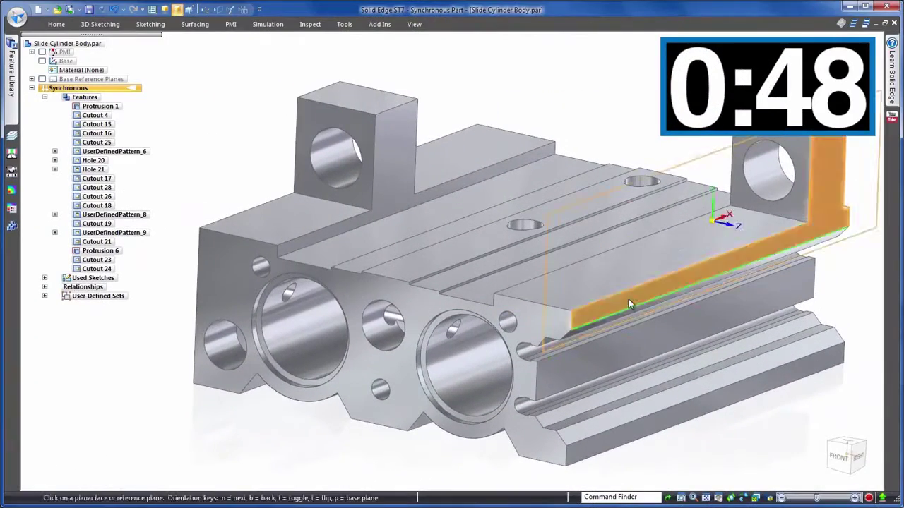
# In the synchronous model, create a live section parallel to the right side face and place it through the counterbored corner hole's centre
pyautogui.click(629, 302)
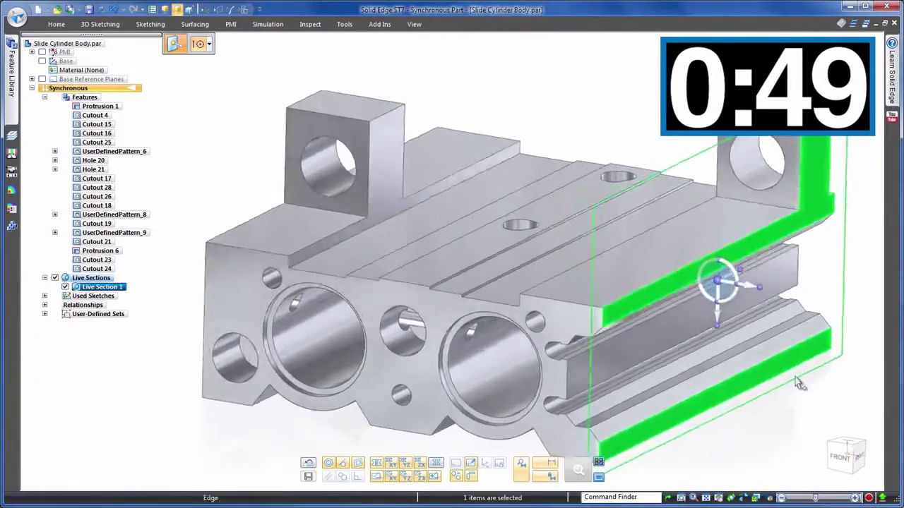
pyautogui.moveTo(804, 382); pyautogui.dragTo(805, 337, button='middle')
pyautogui.click(776, 246)
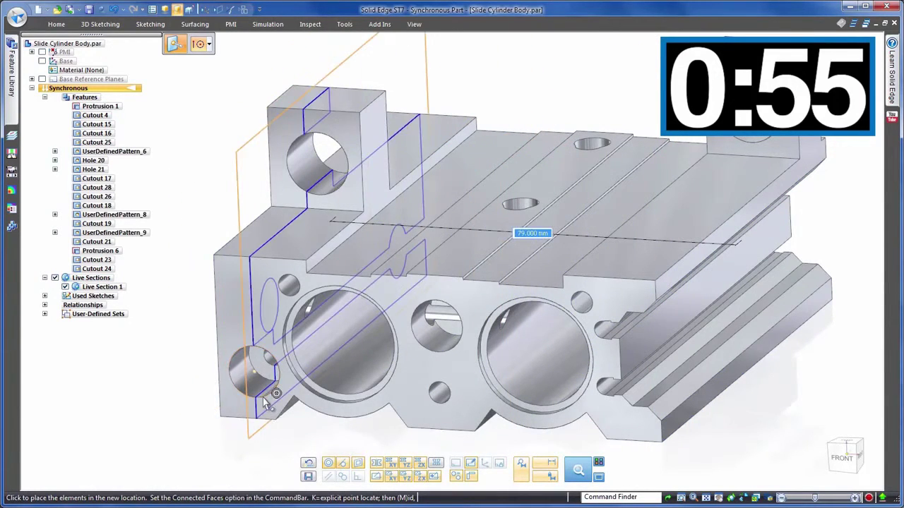
pyautogui.click(265, 402)
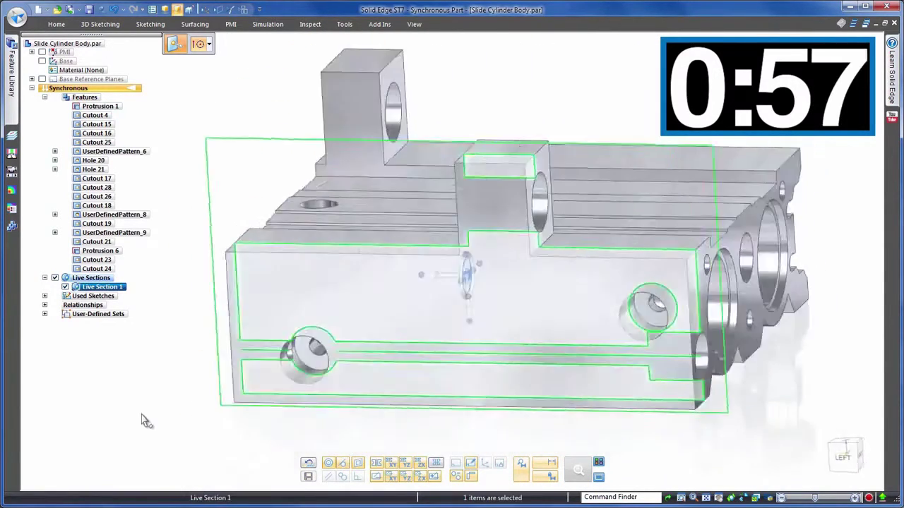
pyautogui.press('Escape')
# Create a second live section parallel to the back face and place it through the side-face hole nearest the back
pyautogui.hotkey('ctrl', 'i')
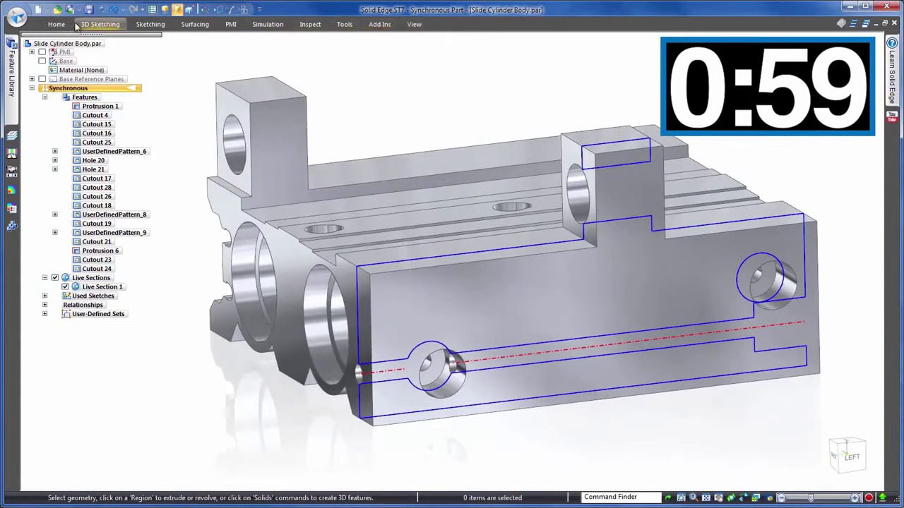
pyautogui.click(58, 25)
pyautogui.click(645, 53)
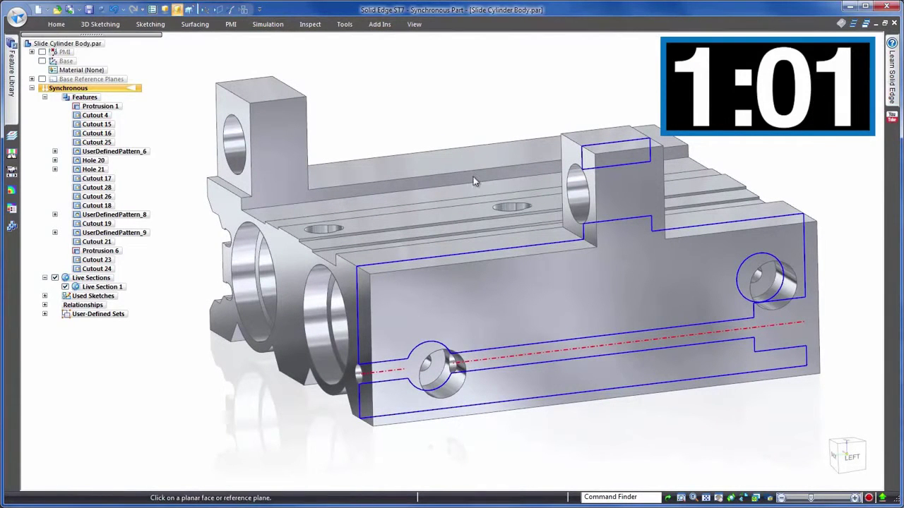
pyautogui.click(282, 300)
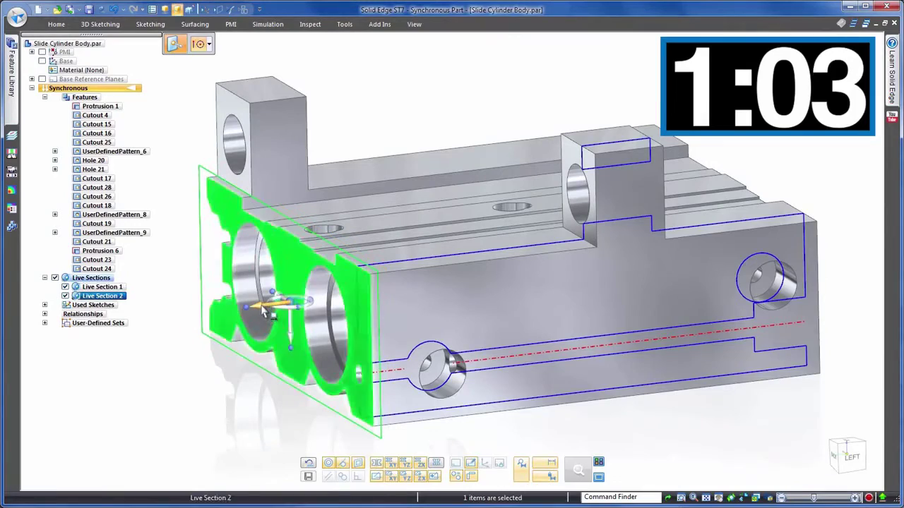
pyautogui.click(449, 386)
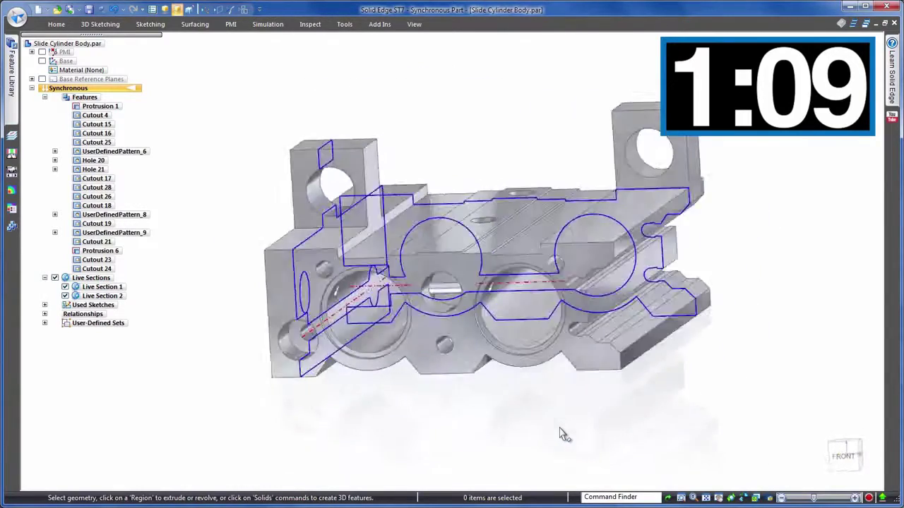
# Hide the design body, leaving only the two live sections displayed
pyautogui.rightClick(531, 134)
pyautogui.moveTo(576, 255)
pyautogui.click(691, 330)
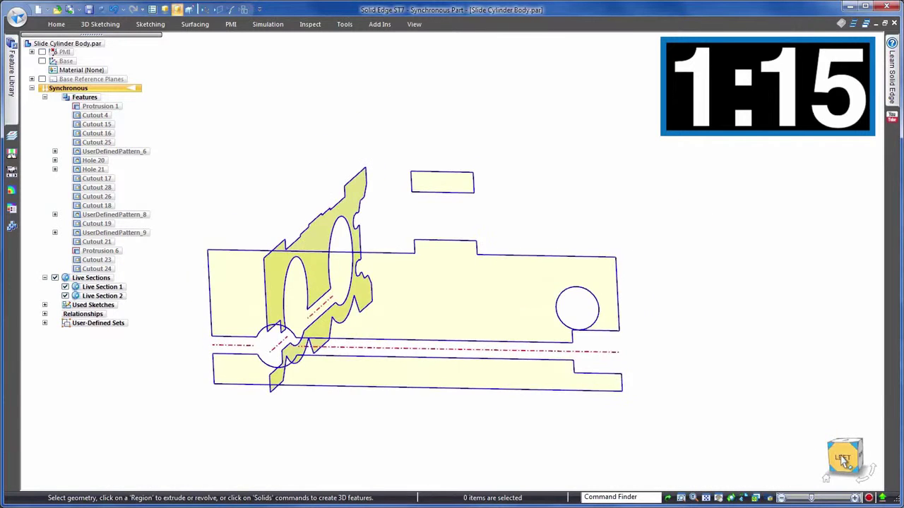
# Try to move the long corner hole vertically in the side live section
pyautogui.click(601, 396)
pyautogui.click(601, 390)
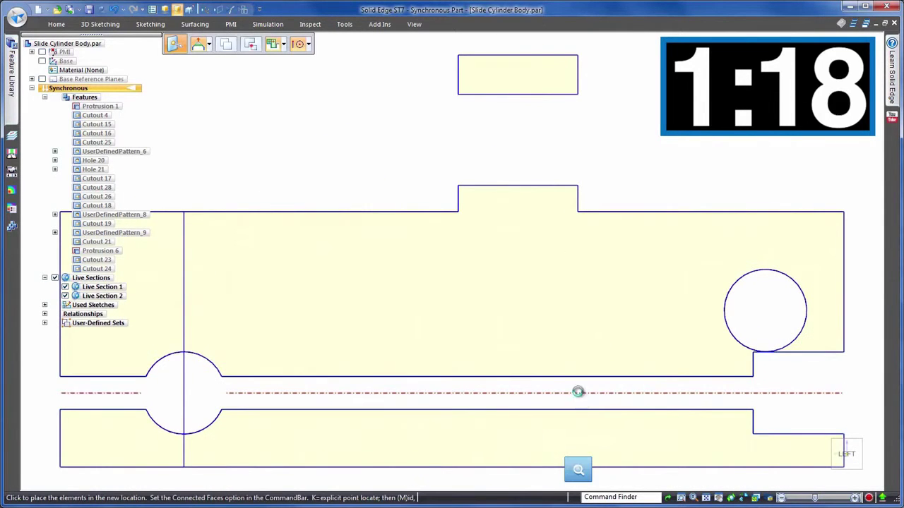
pyautogui.click(542, 403)
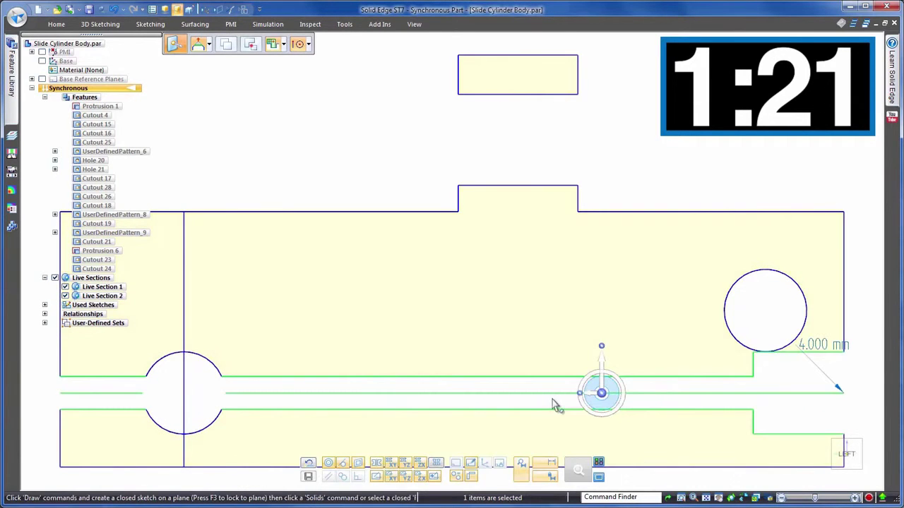
pyautogui.click(855, 370)
# Dimension the vertical gap between the corner counterbore's upper edge and the lowest point of the circular side hole in the live section
pyautogui.scroll(5, 855, 351)
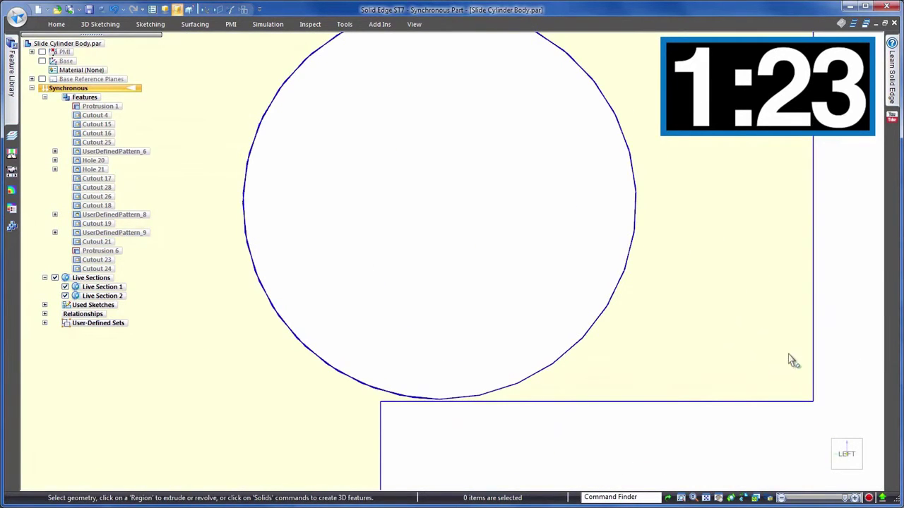
pyautogui.press('d')
pyautogui.scroll(3, 655, 371)
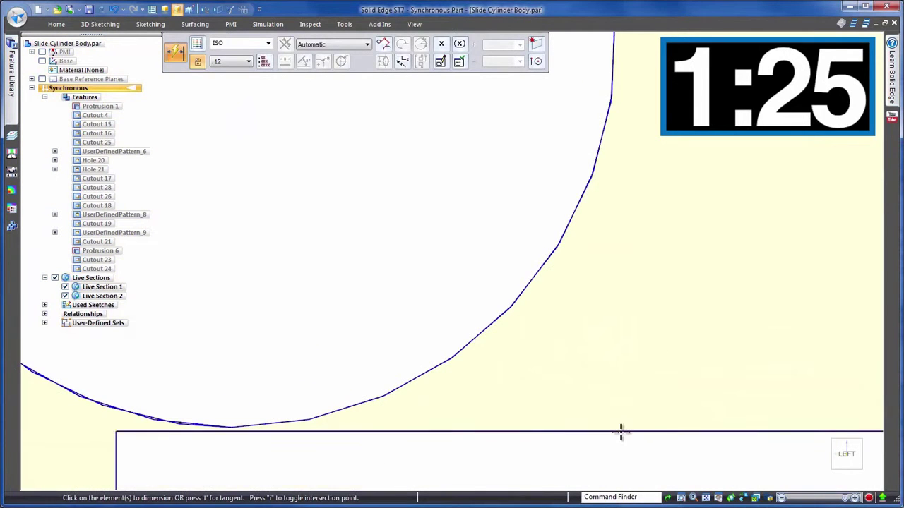
pyautogui.click(620, 432)
pyautogui.click(535, 62)
pyautogui.click(558, 143)
pyautogui.click(231, 426)
pyautogui.scroll(-4, 569, 411)
pyautogui.click(587, 380)
# Set the gap between the counterbore and the circular side hole to 2 mm, moving both sides symmetrically
pyautogui.click(631, 417)
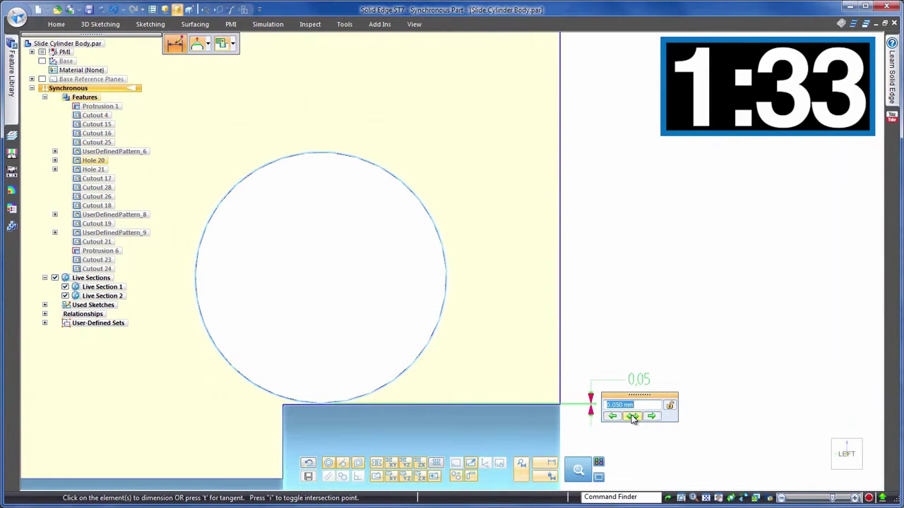
pyautogui.write('2')
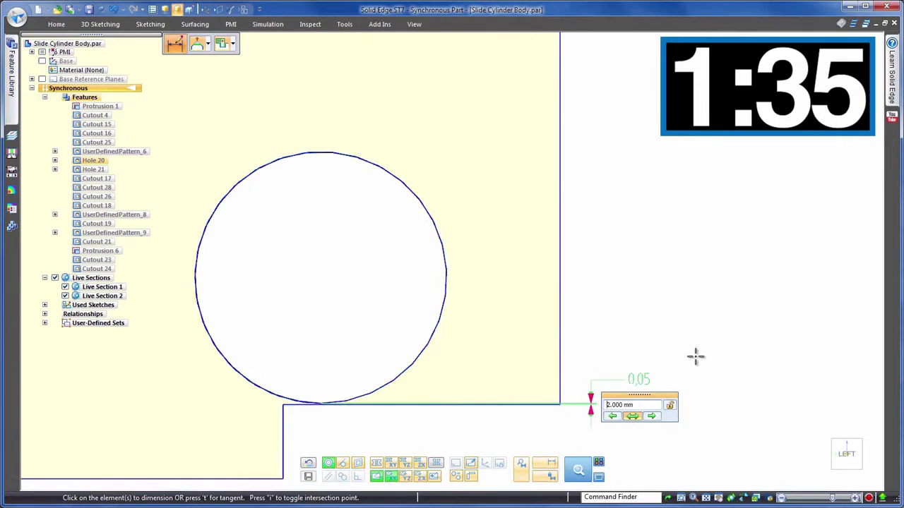
pyautogui.press('Return')
pyautogui.scroll(-3, 725, 307)
pyautogui.scroll(-3, 729, 304)
pyautogui.moveTo(540, 299); pyautogui.dragTo(521, 419, button='middle')
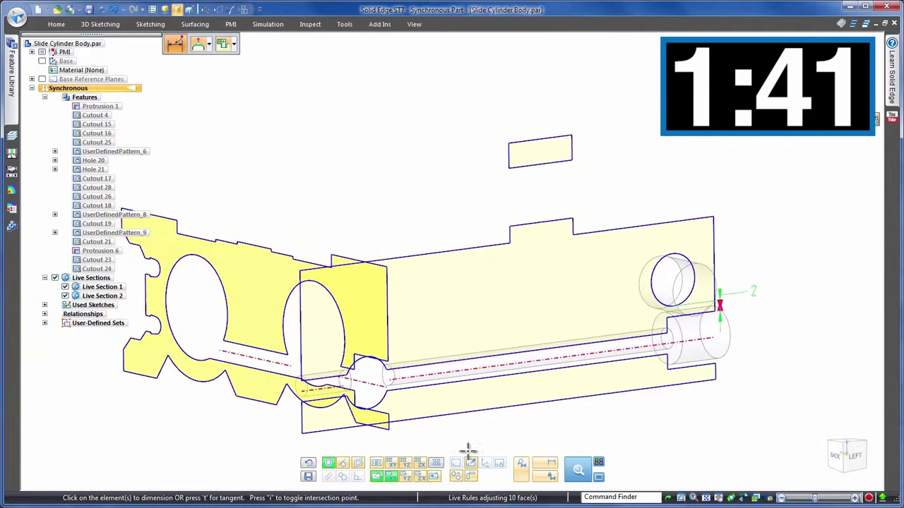
pyautogui.click(468, 450)
pyautogui.press('Escape')
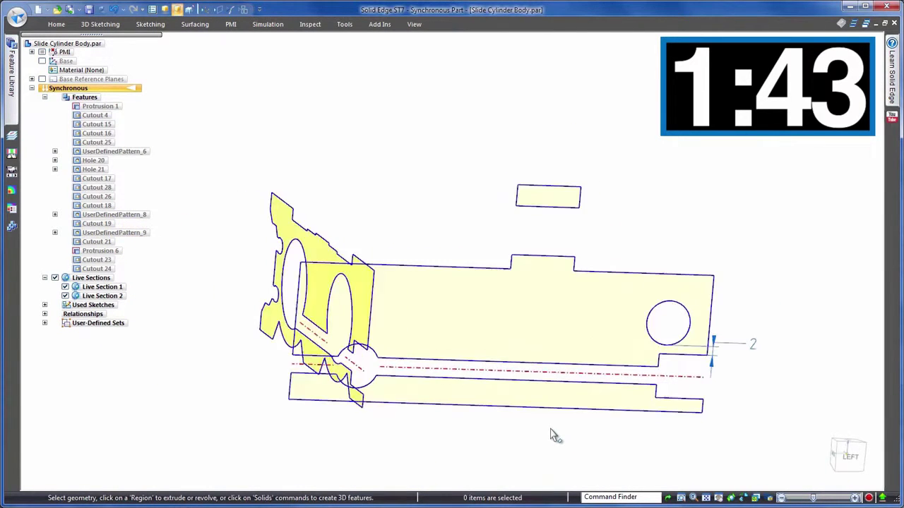
# Show the design body again and turn off both live sections
pyautogui.rightClick(281, 123)
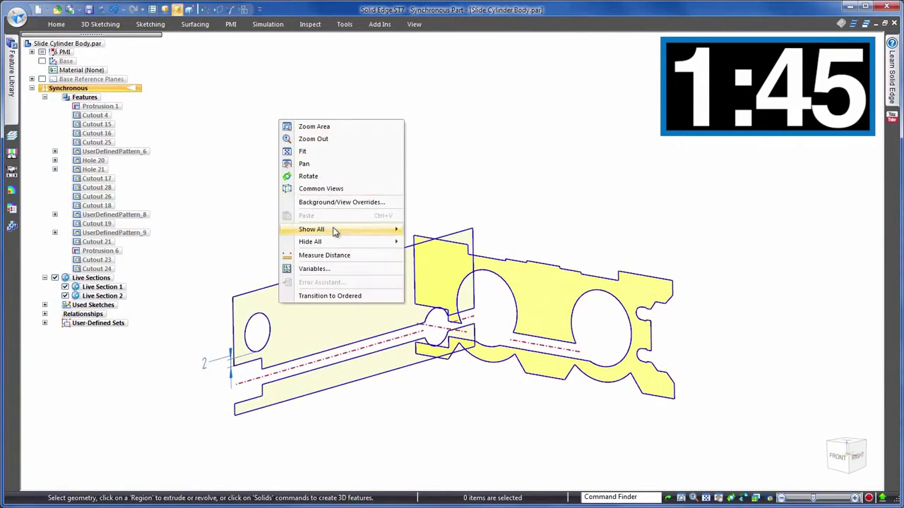
pyautogui.click(439, 305)
pyautogui.click(55, 278)
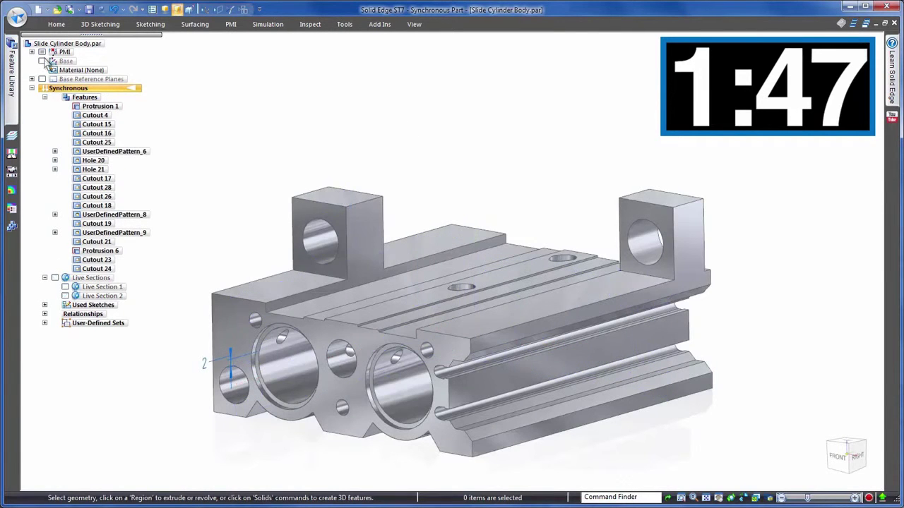